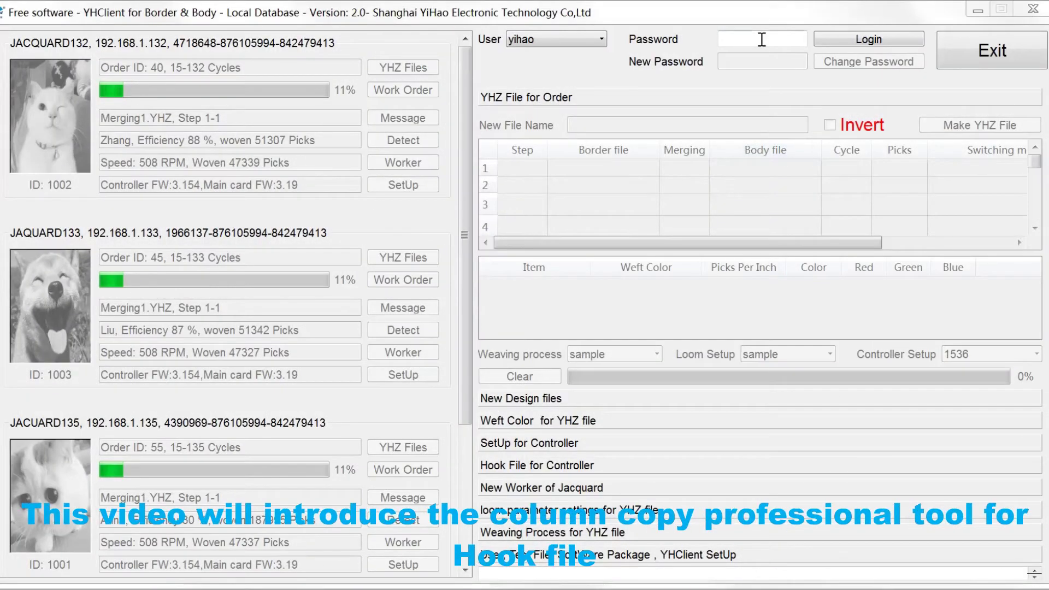
- Log in as super user and generate an empty 16-sock, 16-hook grid using Start Mode Empty
{"action": "left_click", "coordinate": [762, 39]}
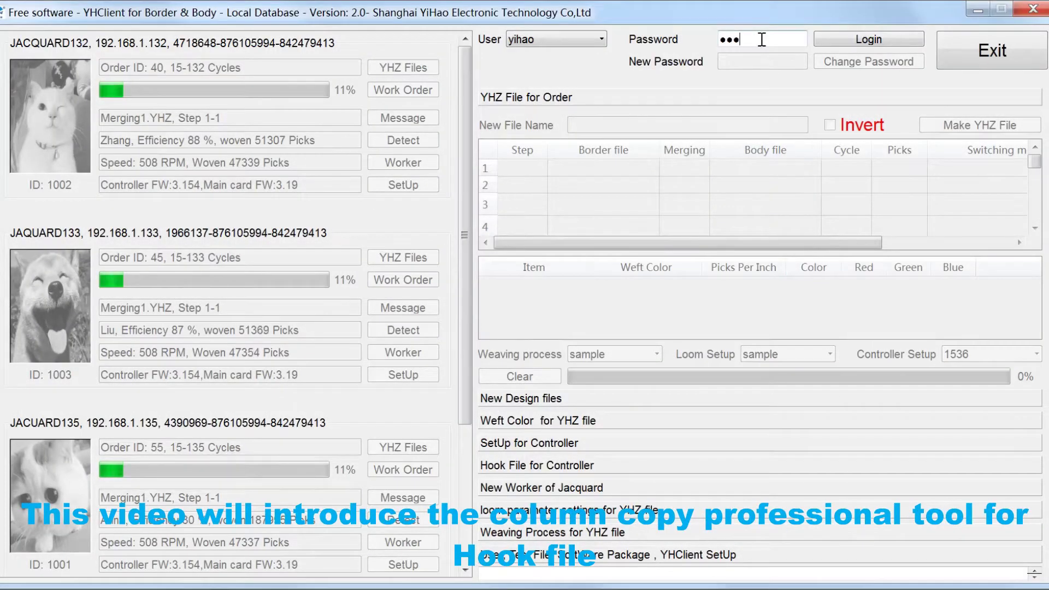
{"action": "left_click", "coordinate": [872, 46]}
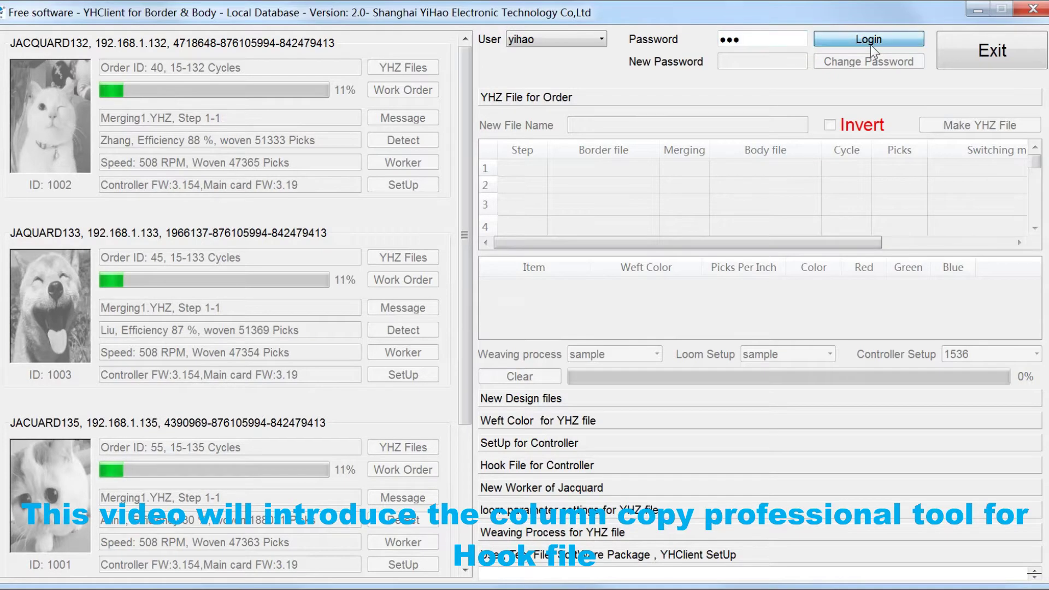
{"action": "left_click", "coordinate": [553, 466]}
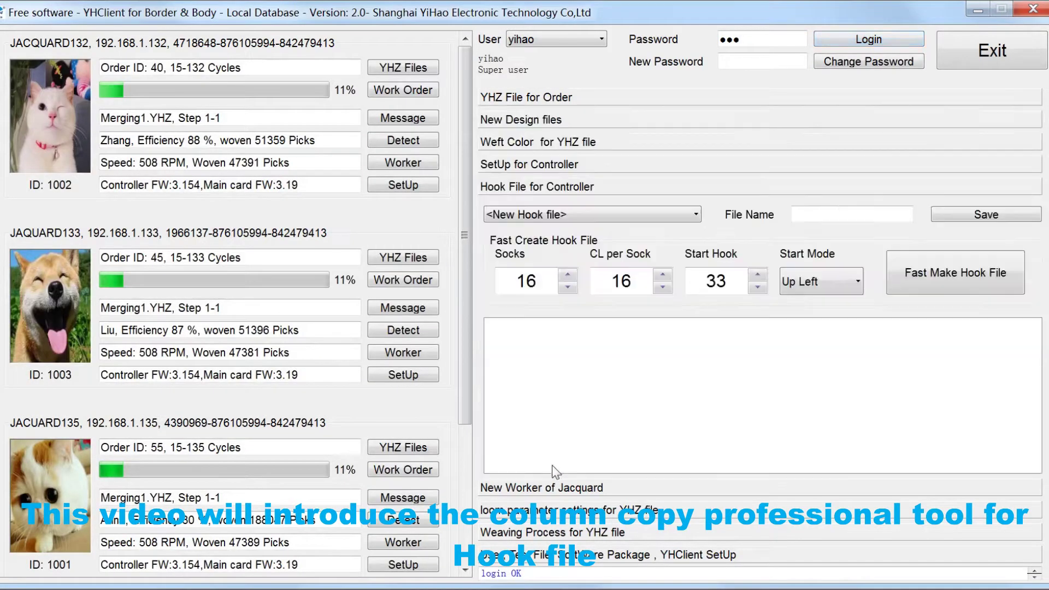
{"action": "left_click", "coordinate": [849, 287]}
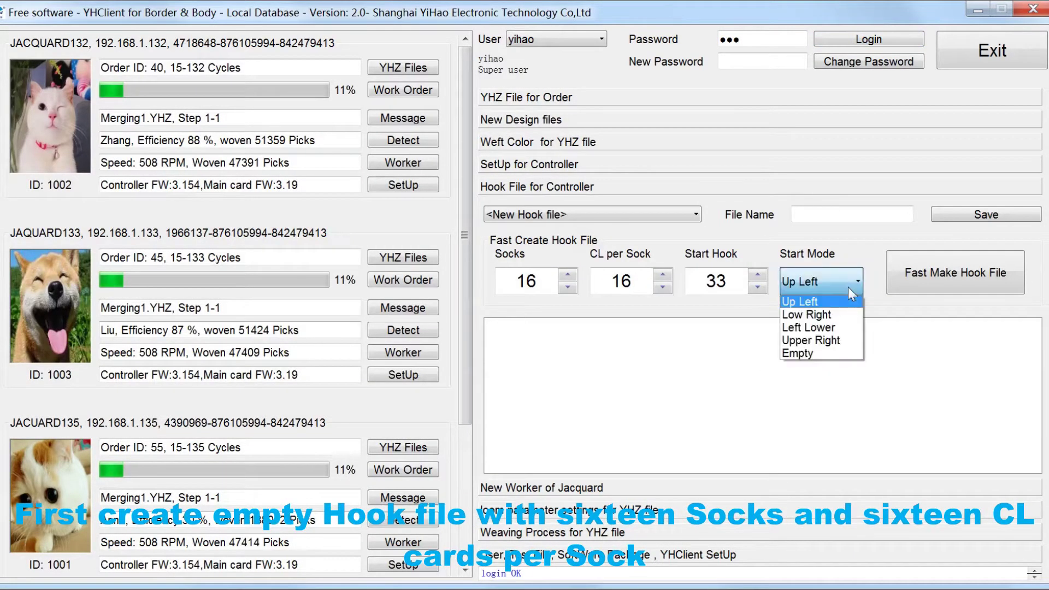
{"action": "left_click", "coordinate": [807, 354]}
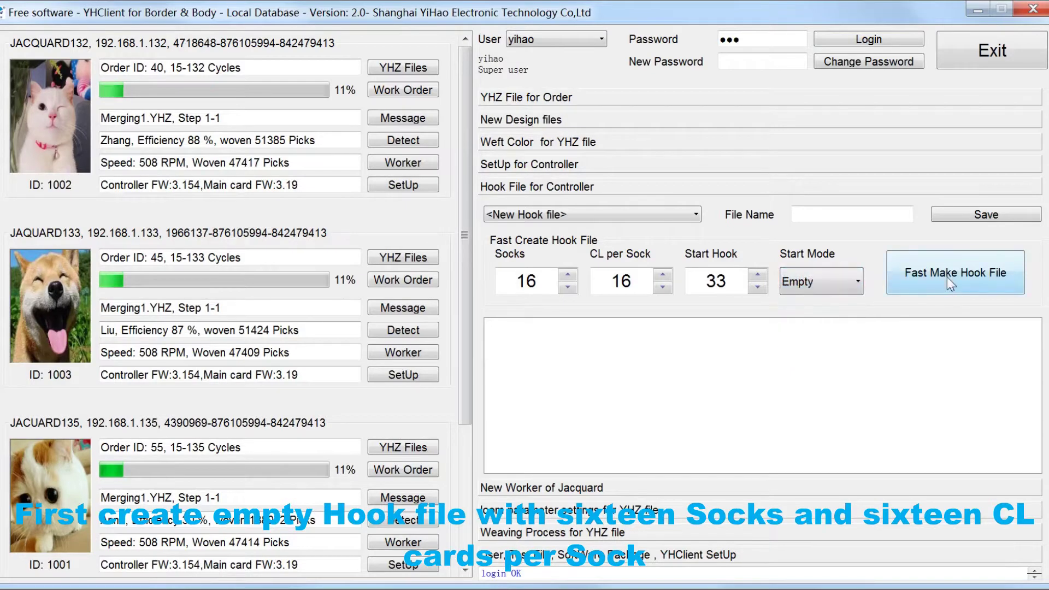
{"action": "left_click", "coordinate": [949, 272]}
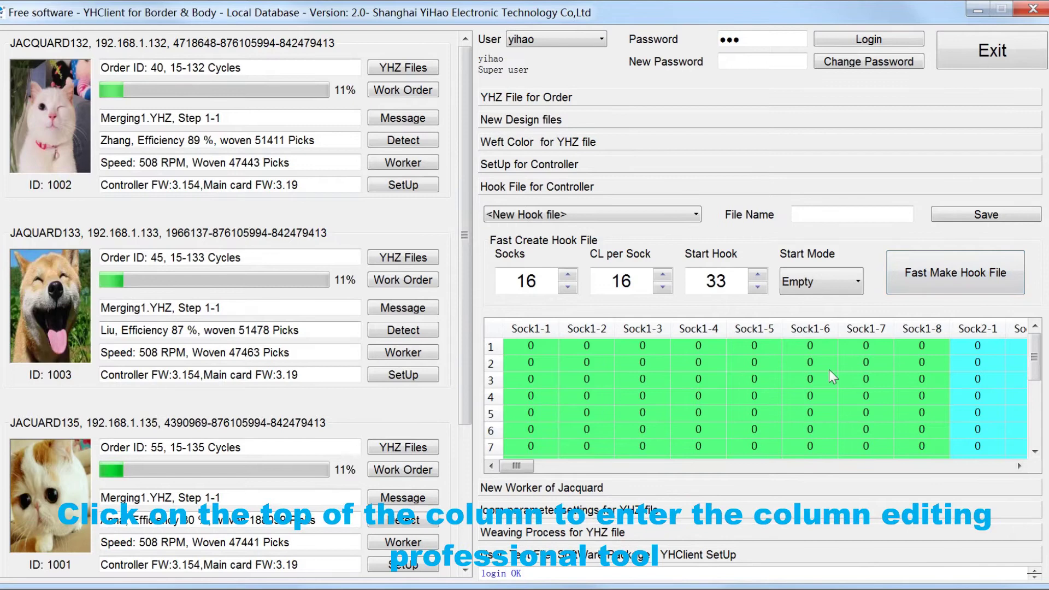
{"action": "left_click", "coordinate": [978, 328]}
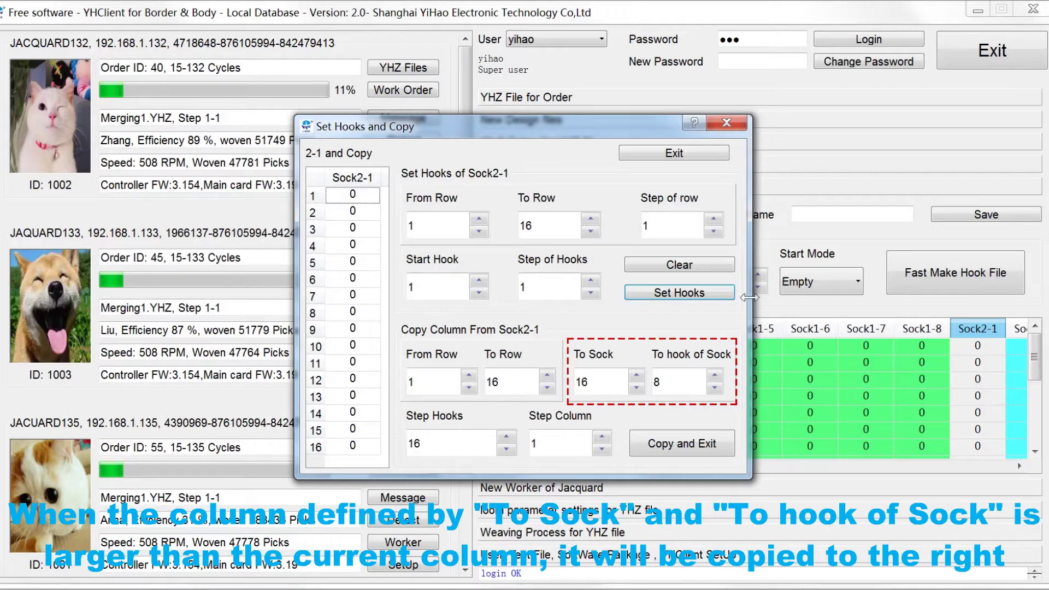
- Number Sock2-1's hooks 1–16, close the editor, and scroll the grid to check that column
{"action": "left_click", "coordinate": [675, 293]}
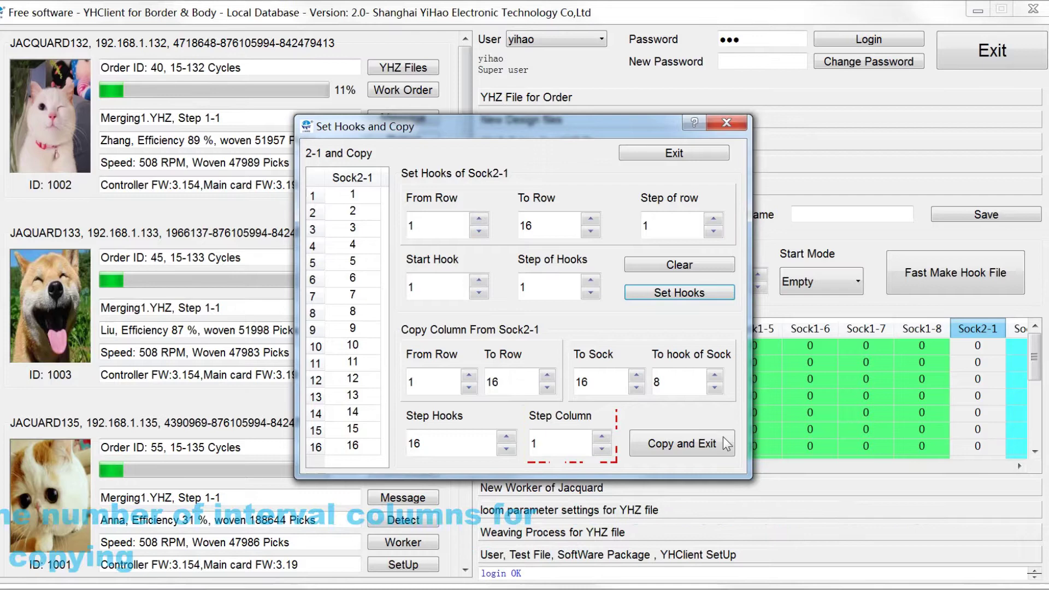
{"action": "left_click", "coordinate": [692, 159]}
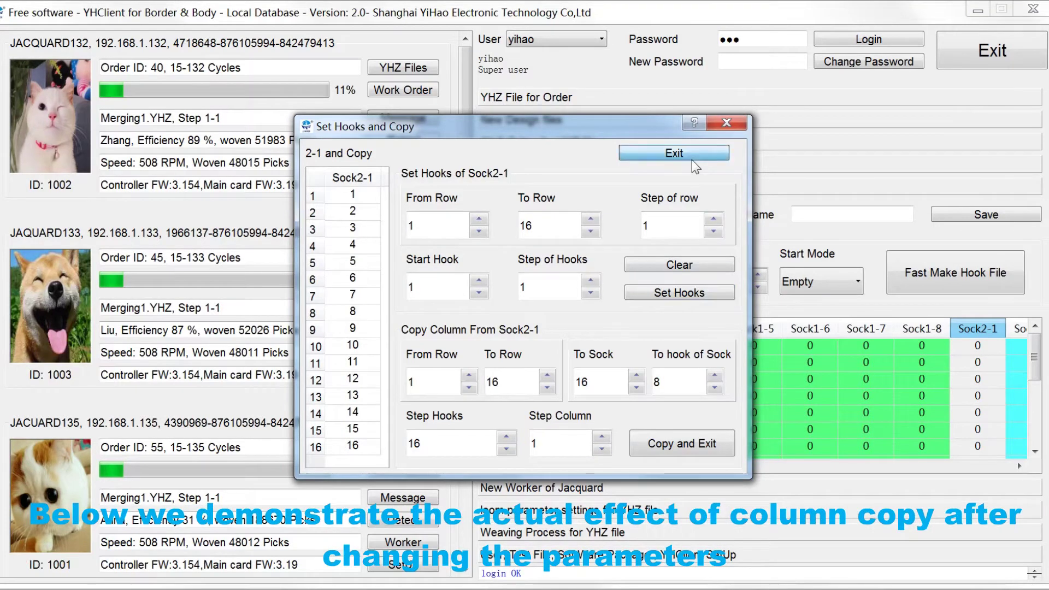
{"action": "left_click_drag", "start_coordinate": [1042, 381], "coordinate": [1043, 449]}
{"action": "scroll", "coordinate": [1044, 453], "scroll_direction": "up", "scroll_amount": 3}
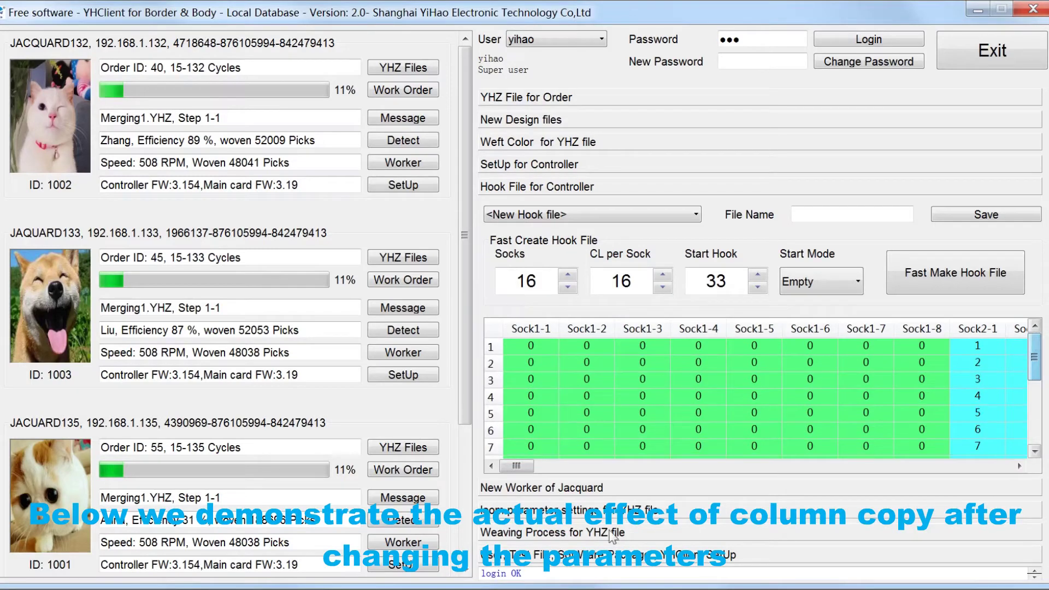
{"action": "mouse_move", "coordinate": [516, 470]}
{"action": "left_mouse_down"}
{"action": "mouse_move", "coordinate": [549, 468]}
{"action": "mouse_move", "coordinate": [537, 470]}
{"action": "left_mouse_up"}
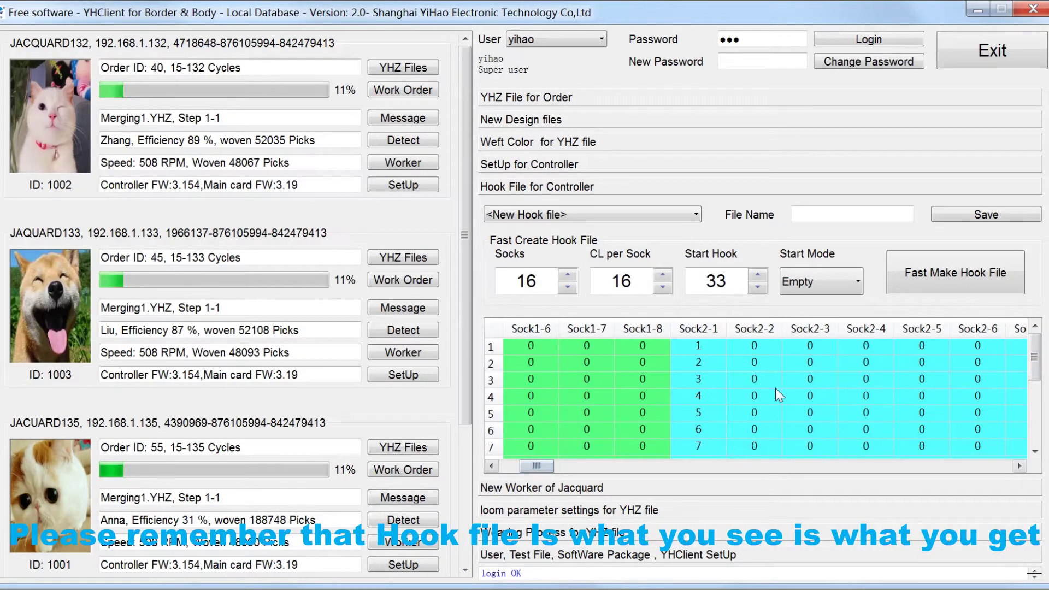
- Copy Sock2-1 rows 1–8 rightward through Sock16-8 with To Row set to 8
{"action": "double_click", "coordinate": [700, 329]}
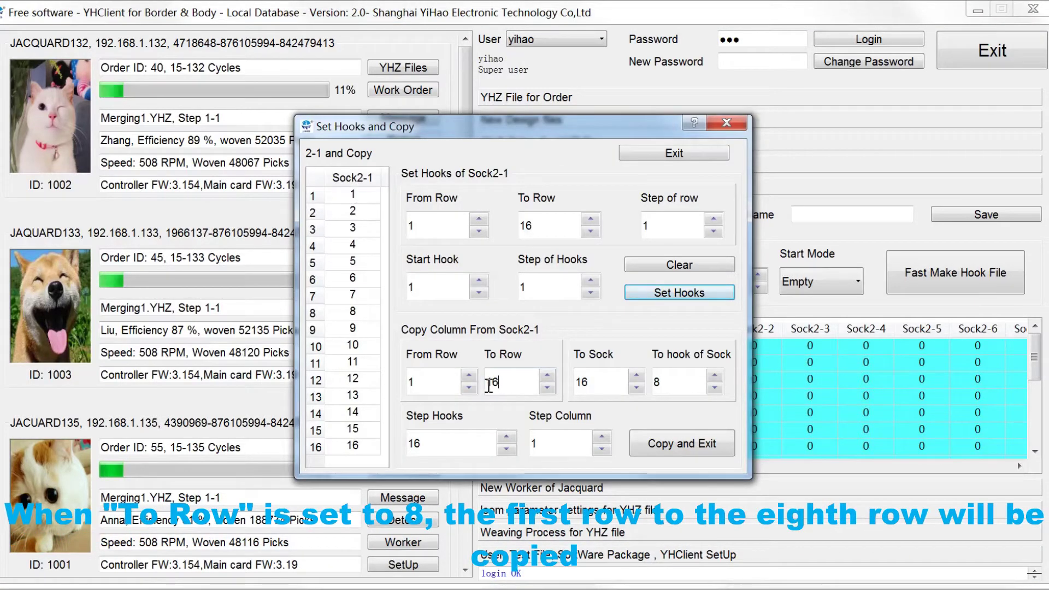
{"action": "left_click_drag", "start_coordinate": [499, 382], "coordinate": [487, 384]}
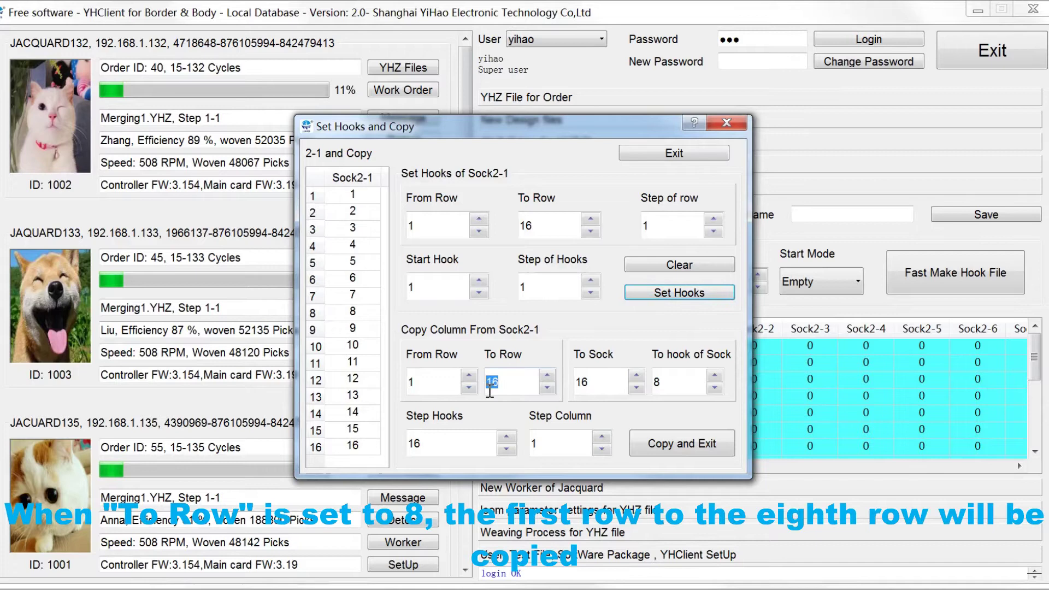
{"action": "type", "text": "8"}
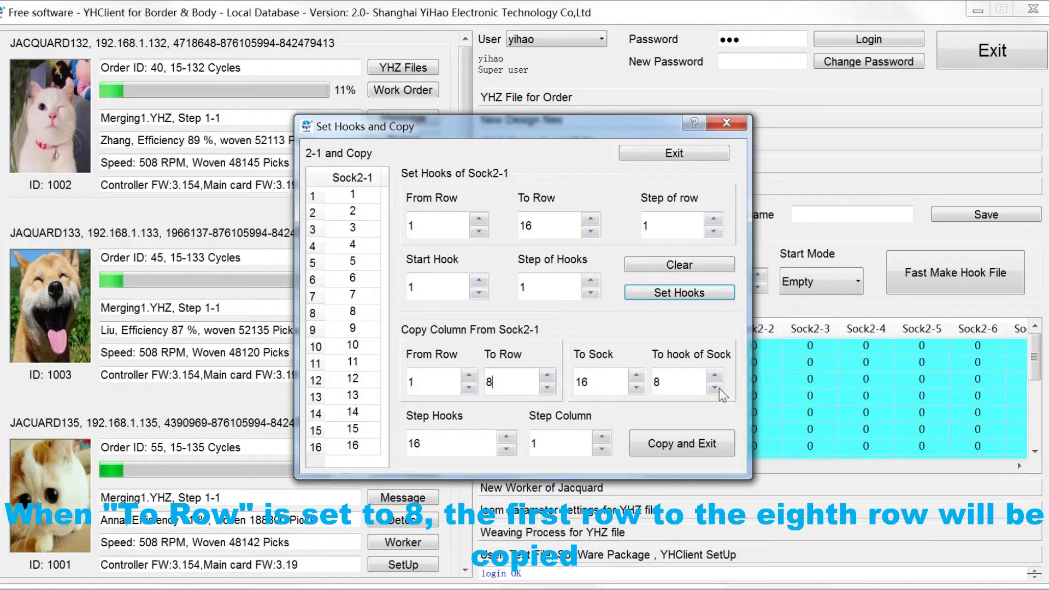
{"action": "left_click", "coordinate": [688, 446]}
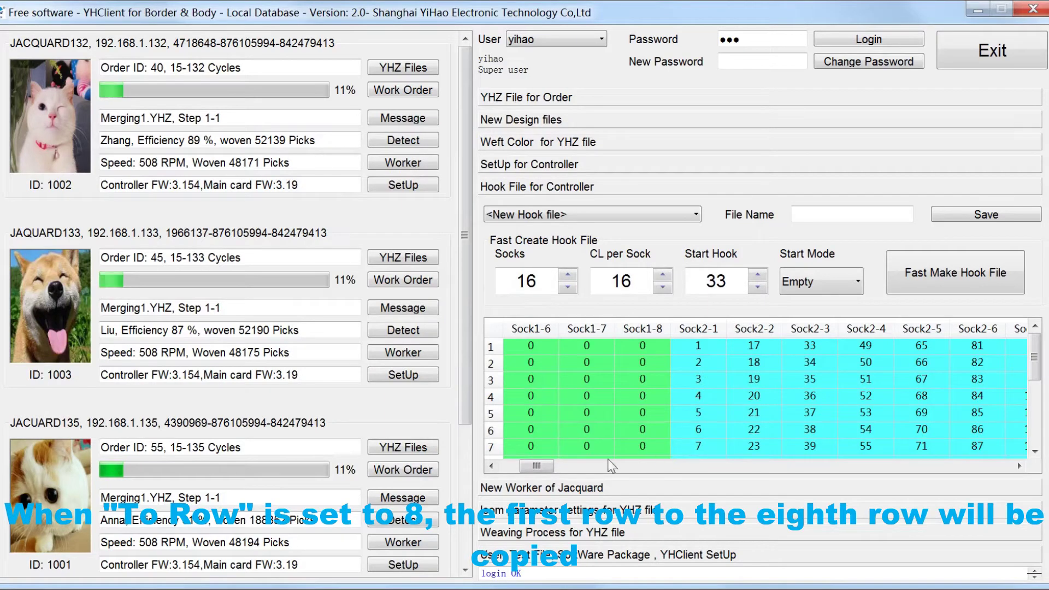
{"action": "left_click_drag", "start_coordinate": [536, 466], "coordinate": [1010, 485]}
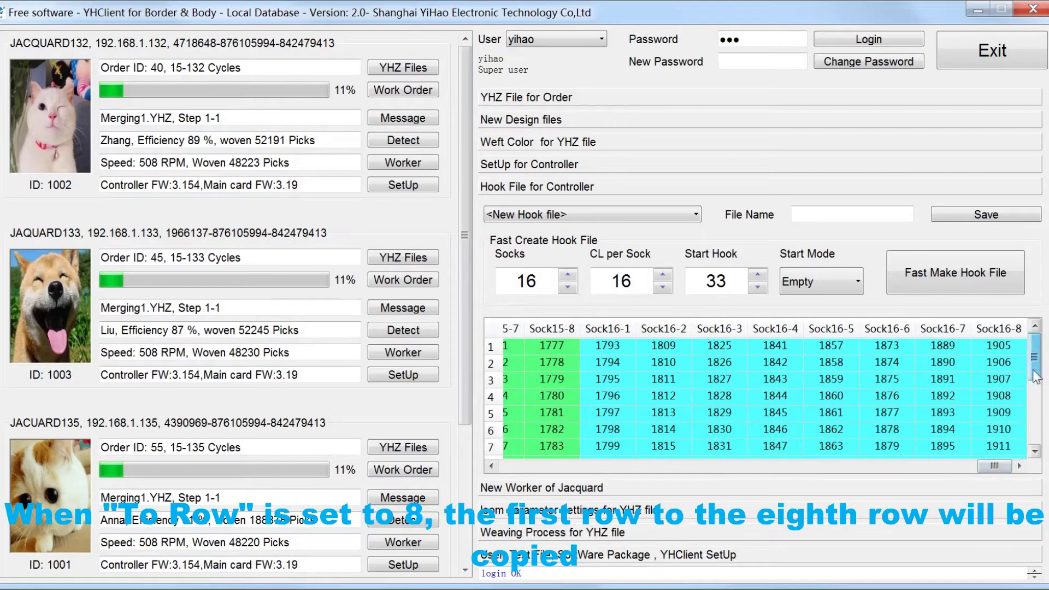
{"action": "scroll", "coordinate": [1011, 410], "scroll_direction": "down", "scroll_amount": 1}
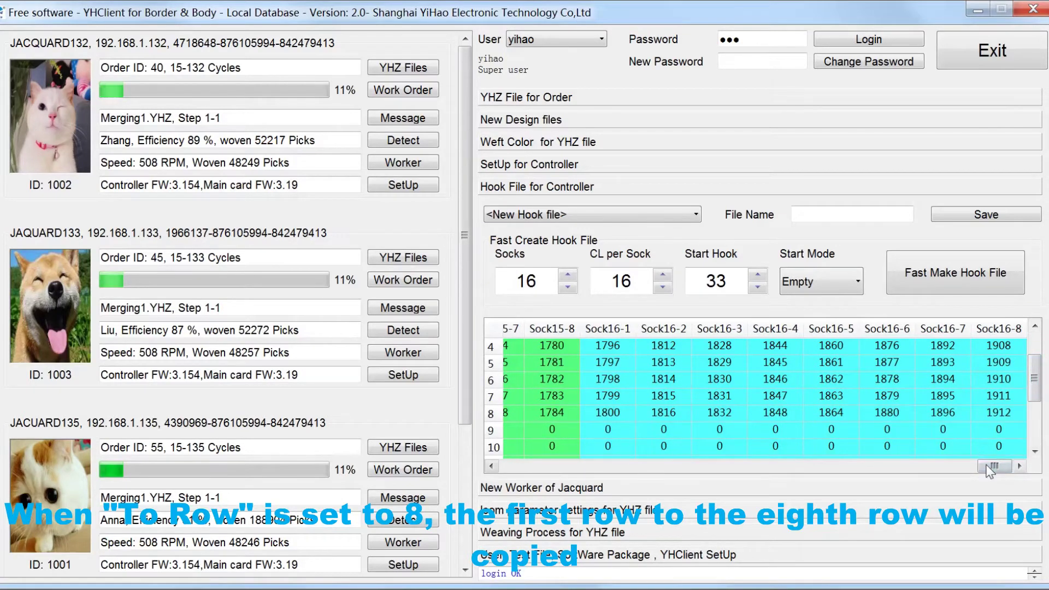
{"action": "mouse_move", "coordinate": [990, 466]}
{"action": "left_mouse_down"}
{"action": "mouse_move", "coordinate": [734, 458]}
{"action": "mouse_move", "coordinate": [541, 476]}
{"action": "left_mouse_up"}
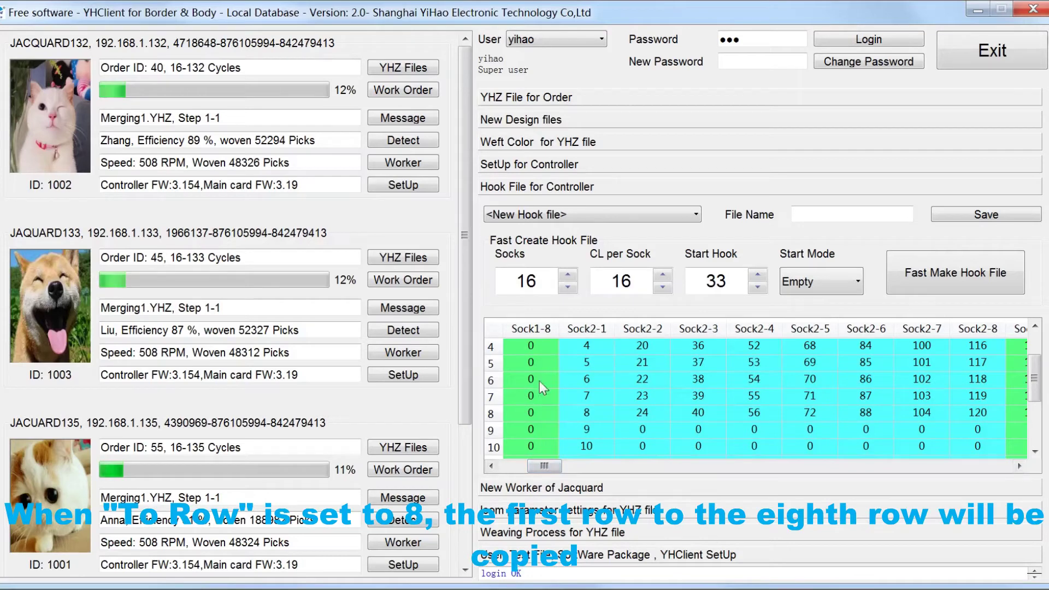
- Regenerate the empty hook grid and number Sock2-1's hooks 1–16
{"action": "left_click", "coordinate": [967, 290]}
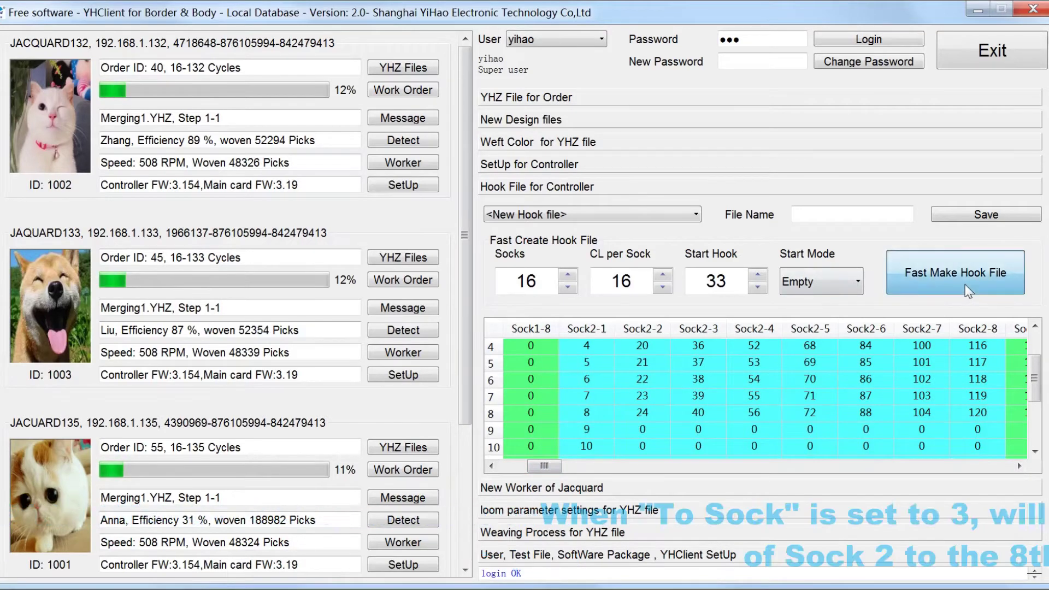
{"action": "left_click", "coordinate": [586, 329]}
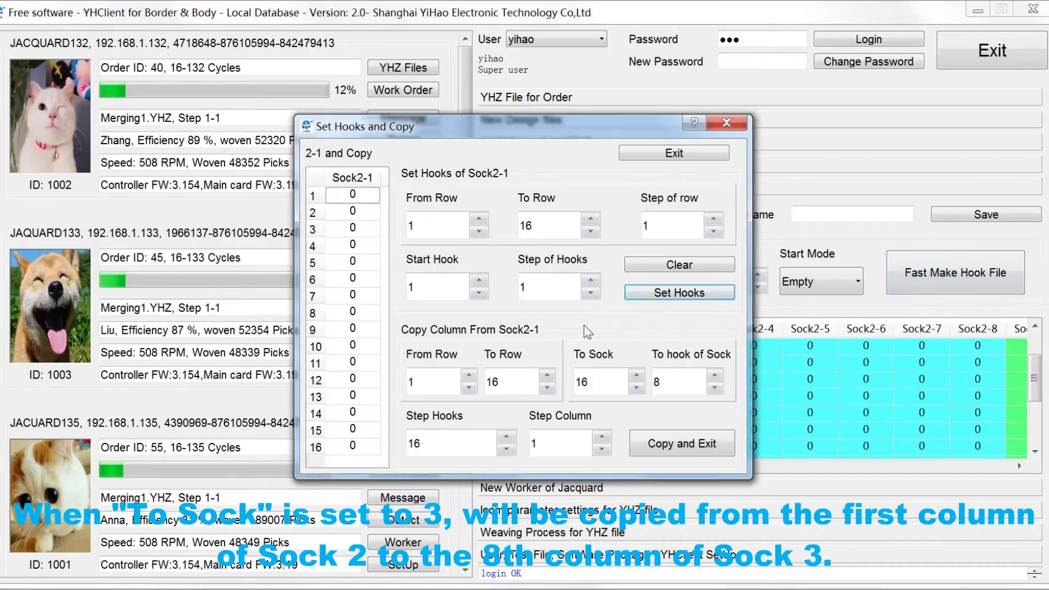
{"action": "left_click", "coordinate": [683, 295]}
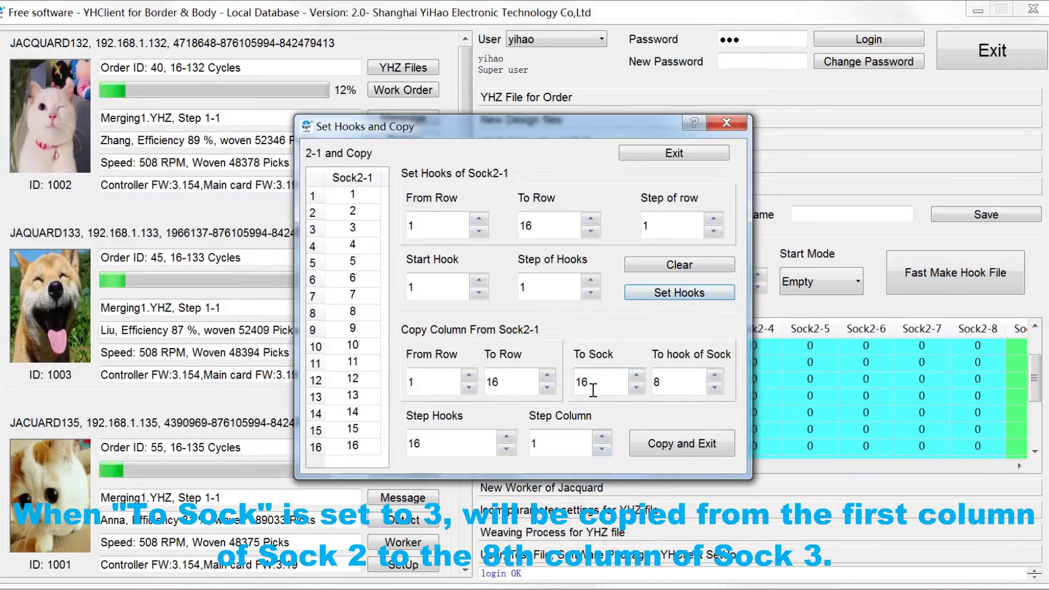
- Copy Sock2-1 rightward only through Sock3-8 with To Sock set to 3
{"action": "left_click_drag", "start_coordinate": [594, 383], "coordinate": [561, 391]}
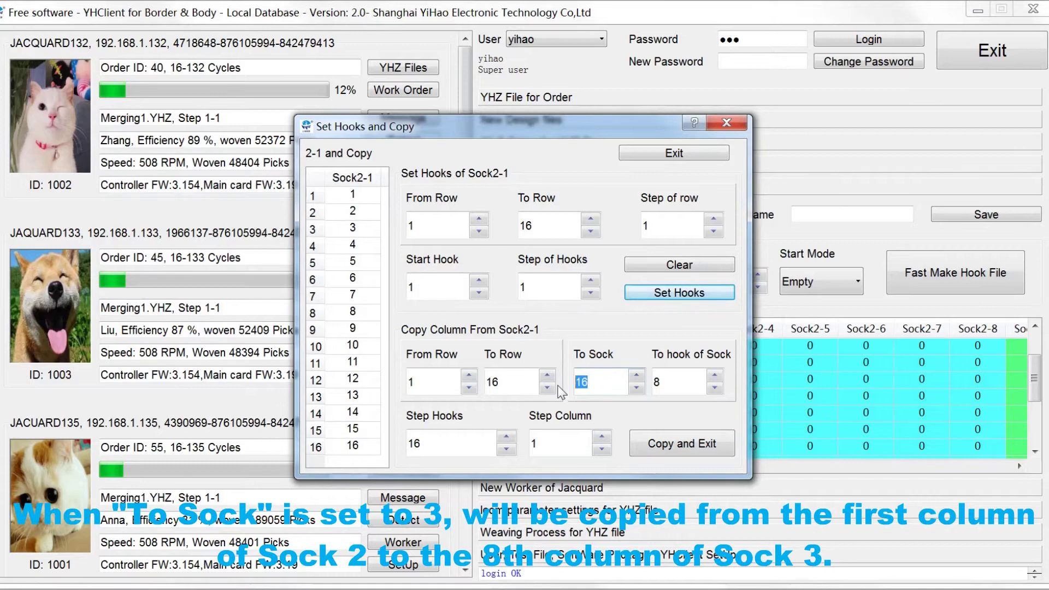
{"action": "type", "text": "3"}
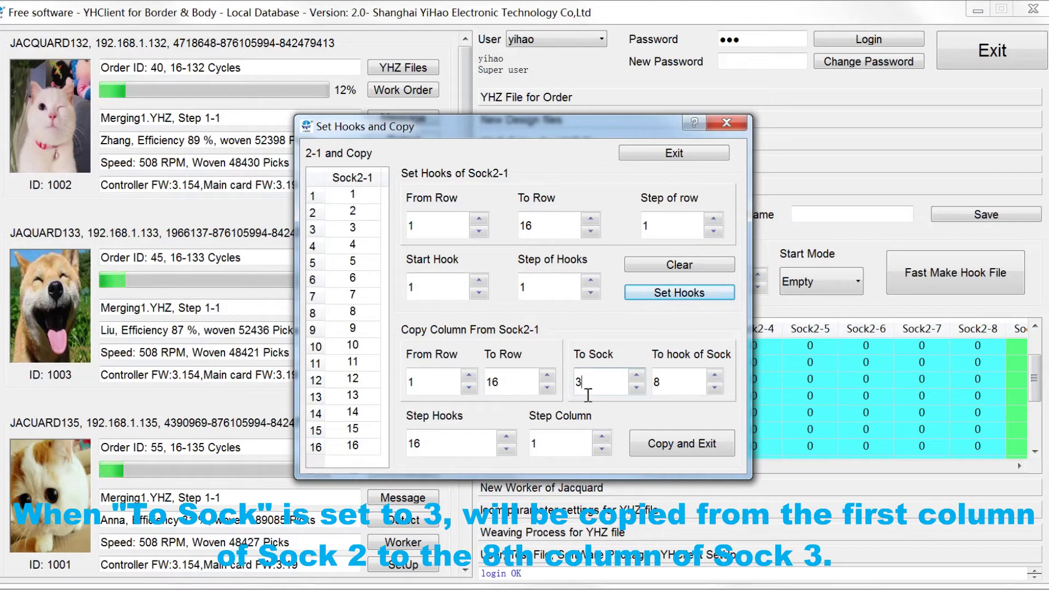
{"action": "left_click", "coordinate": [672, 450]}
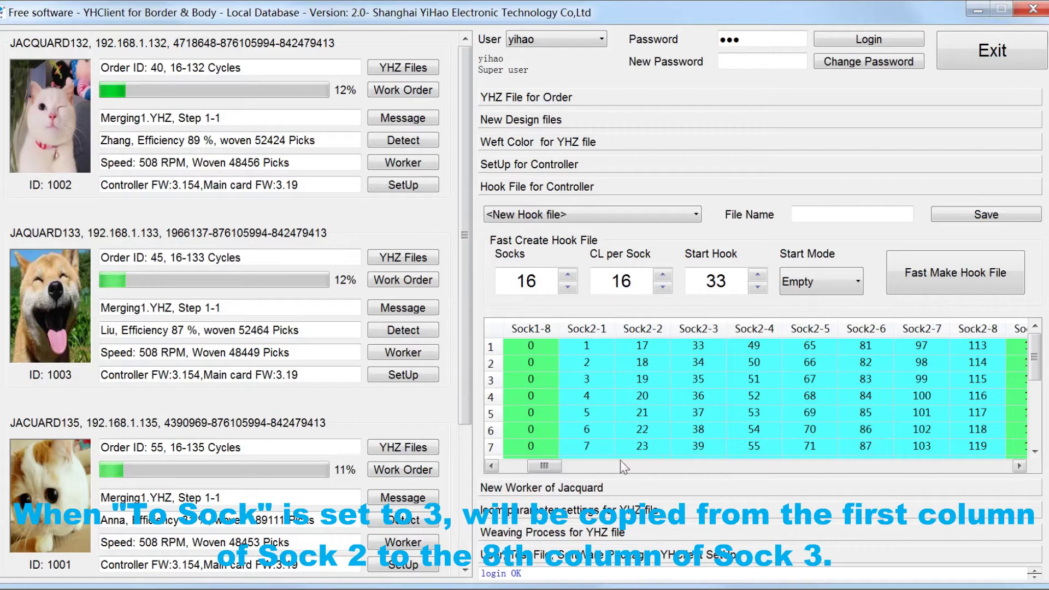
- Scroll the hook grid back to Sock1-1, where Sock2-1 counts to 16 and Sock1 columns stay 0
{"action": "left_click_drag", "start_coordinate": [543, 466], "coordinate": [626, 476]}
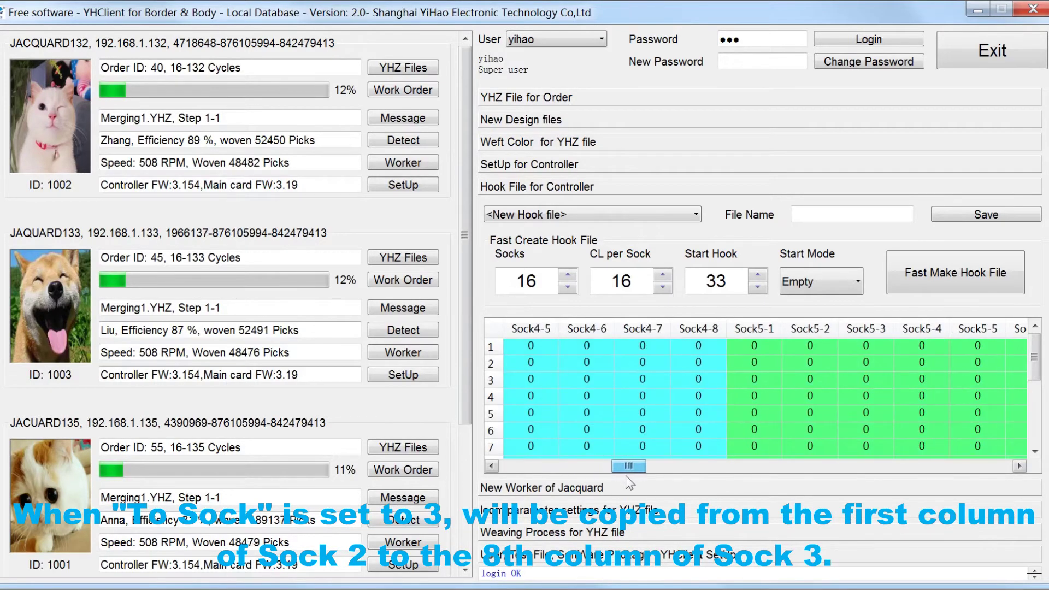
{"action": "left_click_drag", "start_coordinate": [1035, 361], "coordinate": [1043, 437]}
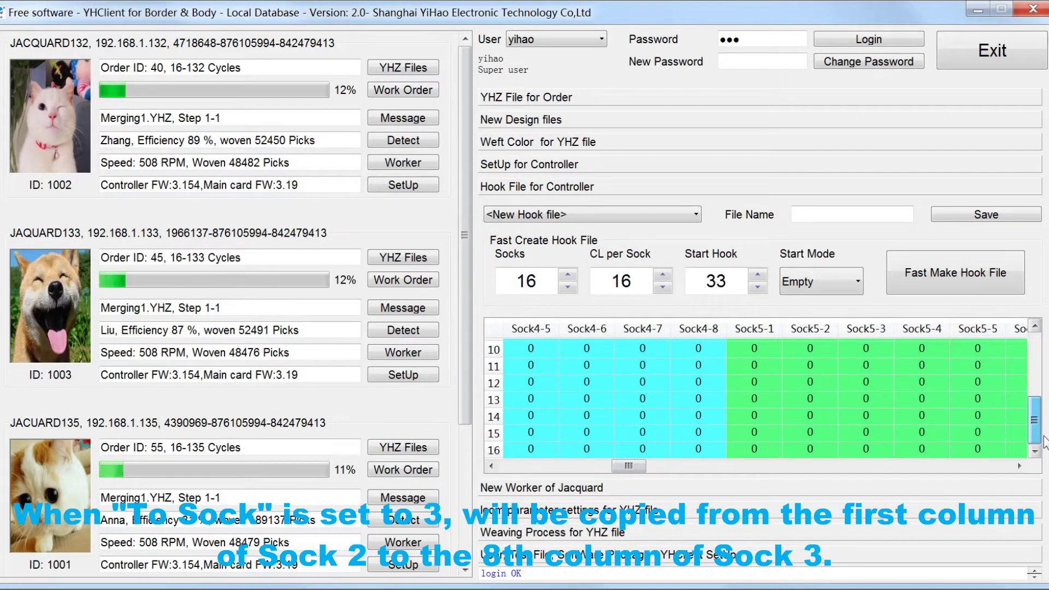
{"action": "mouse_move", "coordinate": [628, 466]}
{"action": "left_mouse_down"}
{"action": "mouse_move", "coordinate": [516, 471]}
{"action": "mouse_move", "coordinate": [587, 467]}
{"action": "left_mouse_up"}
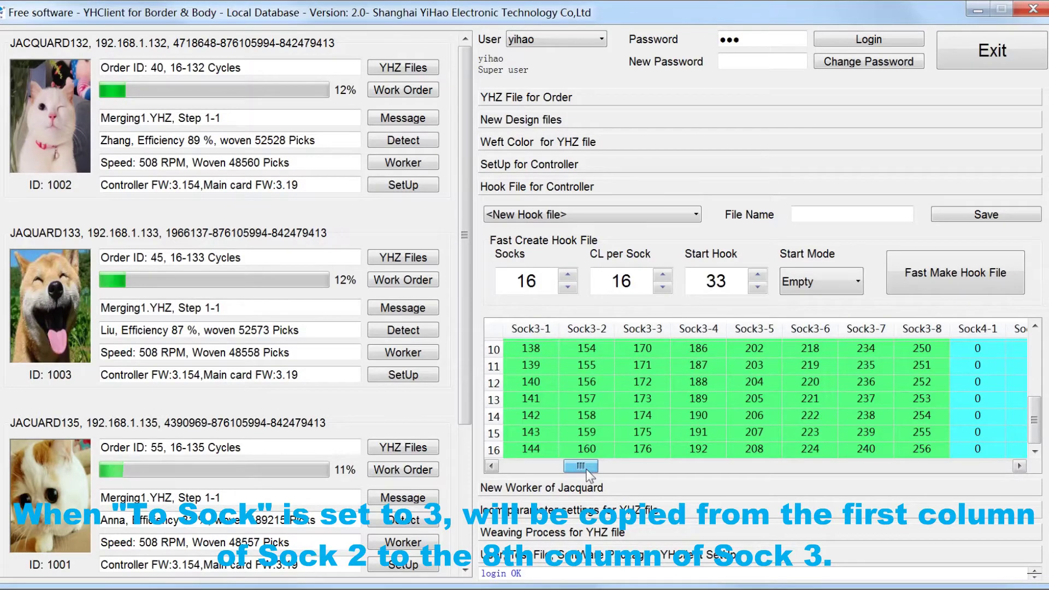
{"action": "left_click", "coordinate": [557, 467]}
{"action": "left_click", "coordinate": [503, 466]}
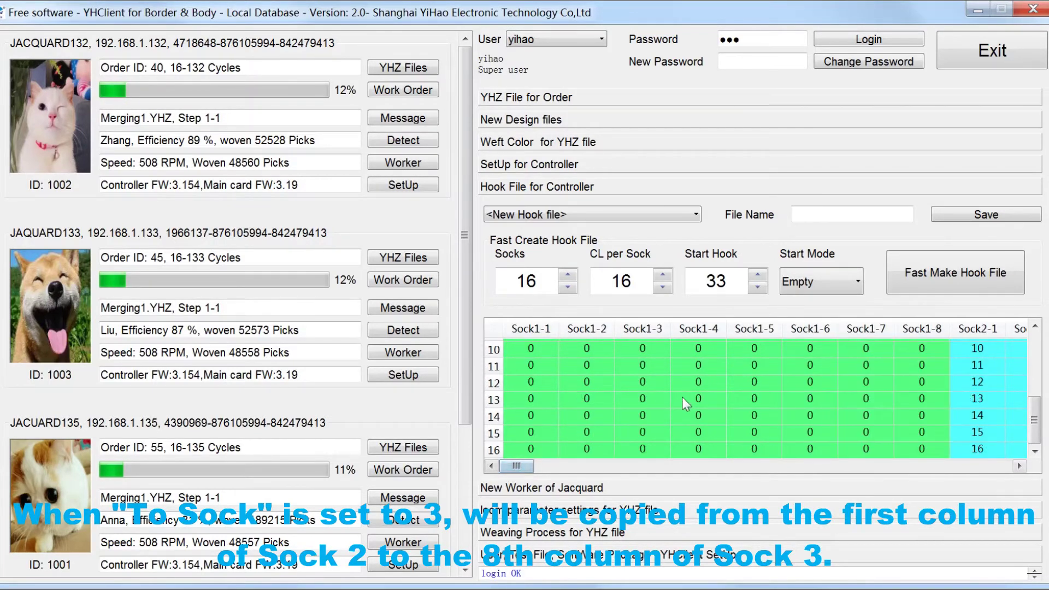
- Clear the grid to zeros and number Sock2-1's hooks 1 to 16
{"action": "left_click", "coordinate": [969, 289]}
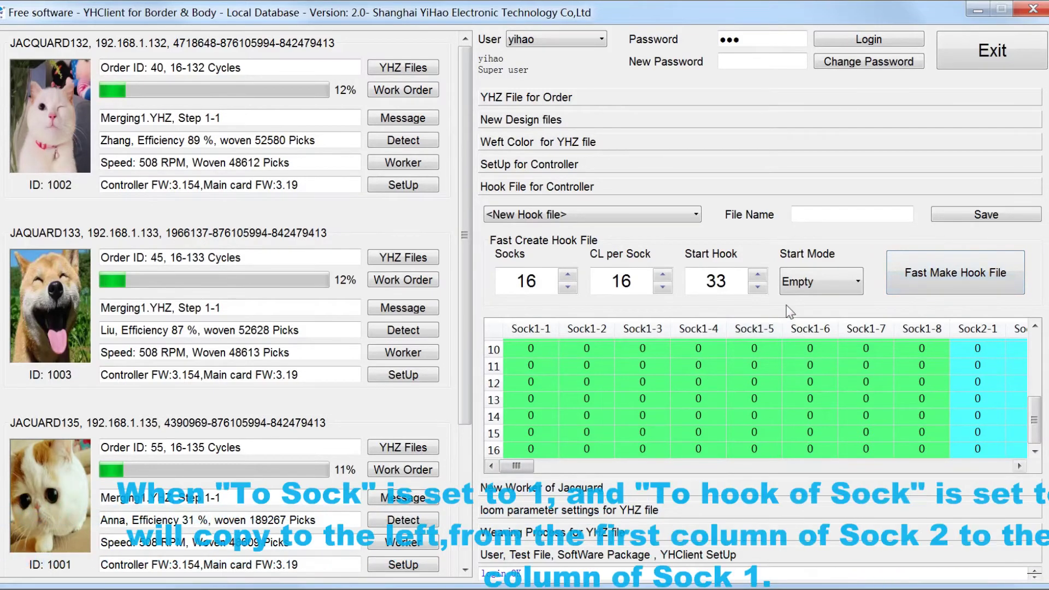
{"action": "double_click", "coordinate": [978, 328]}
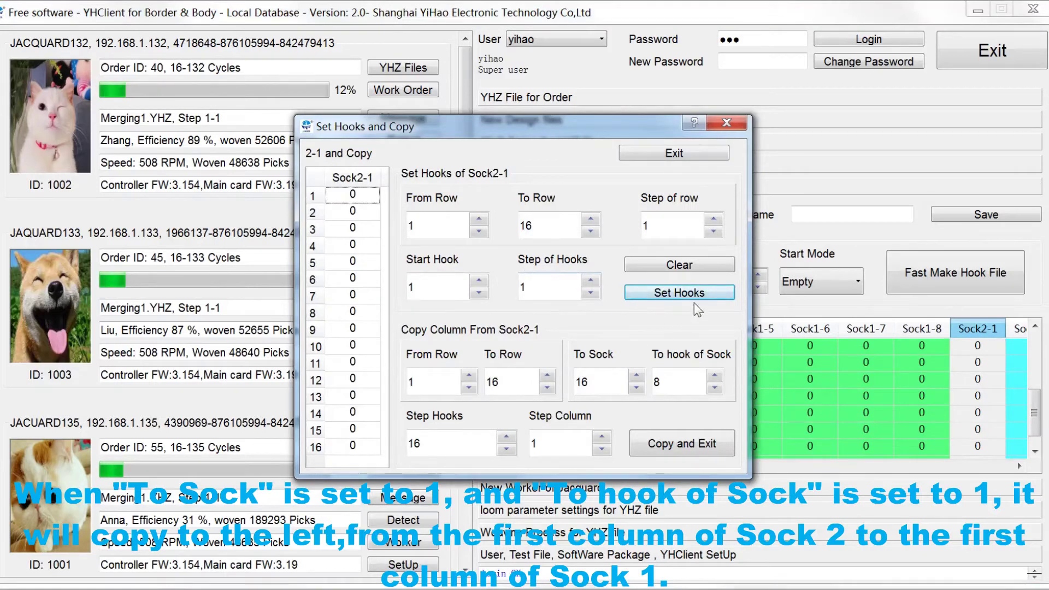
{"action": "left_click", "coordinate": [693, 295]}
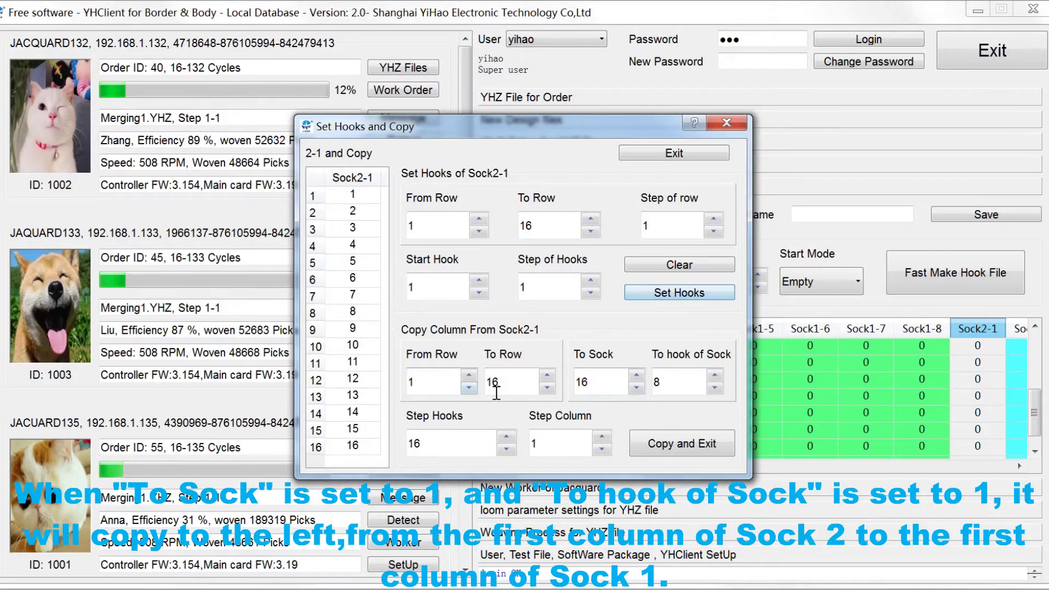
- Copy Sock2-1 leftward with To Sock 1 and To hook 1, filling Sock1 columns 129 down to 17
{"action": "double_click", "coordinate": [598, 385]}
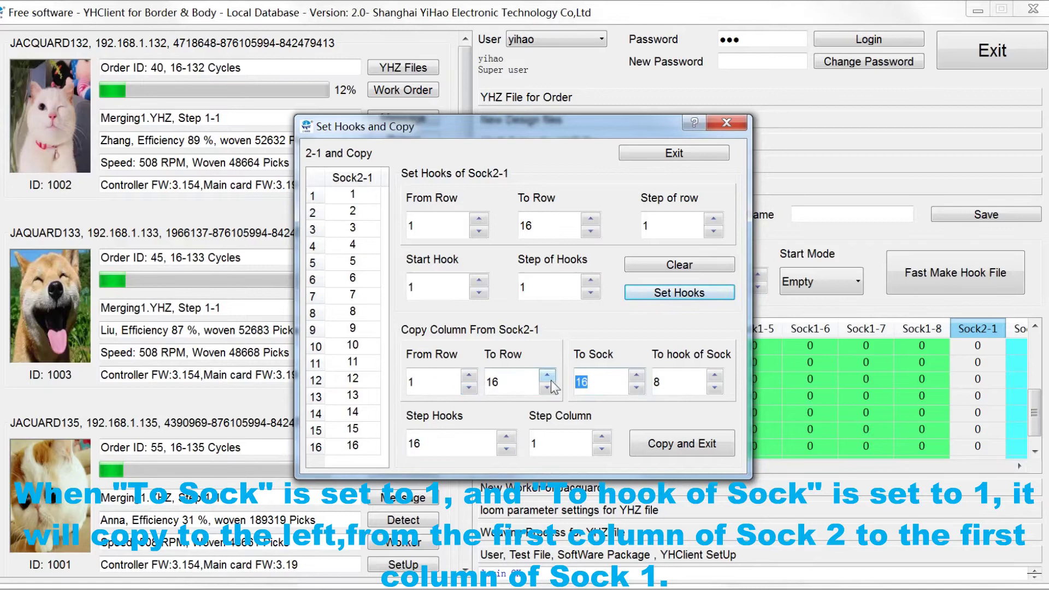
{"action": "type", "text": "1"}
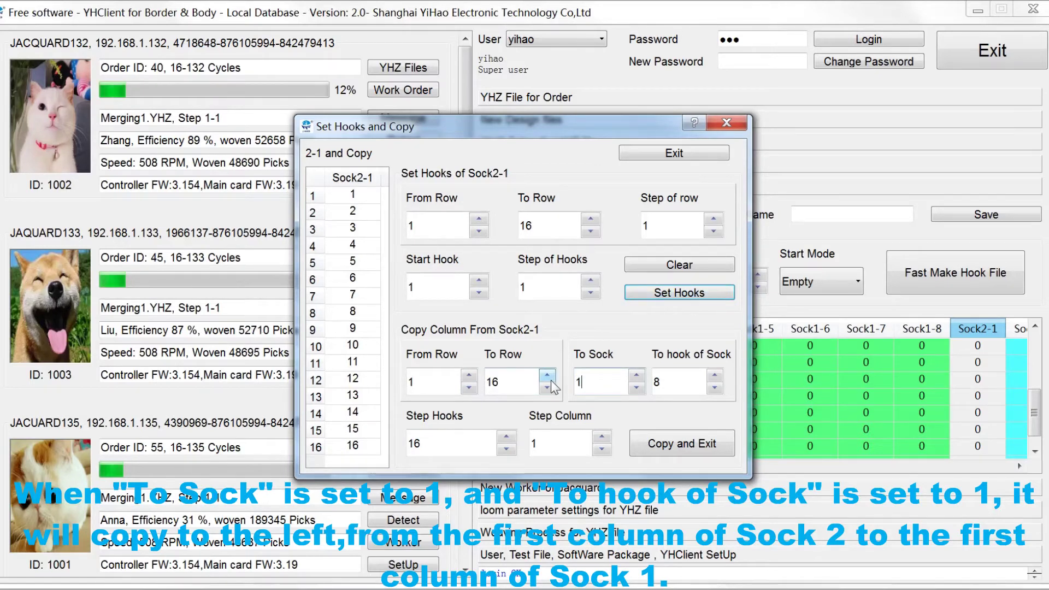
{"action": "double_click", "coordinate": [679, 383]}
{"action": "type", "text": "1"}
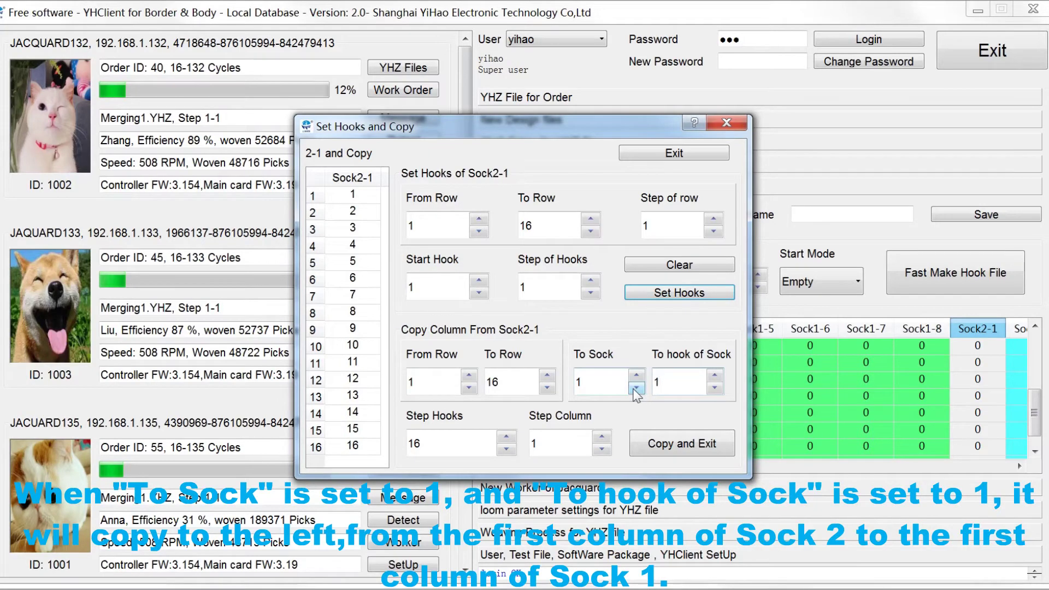
{"action": "left_click", "coordinate": [693, 448]}
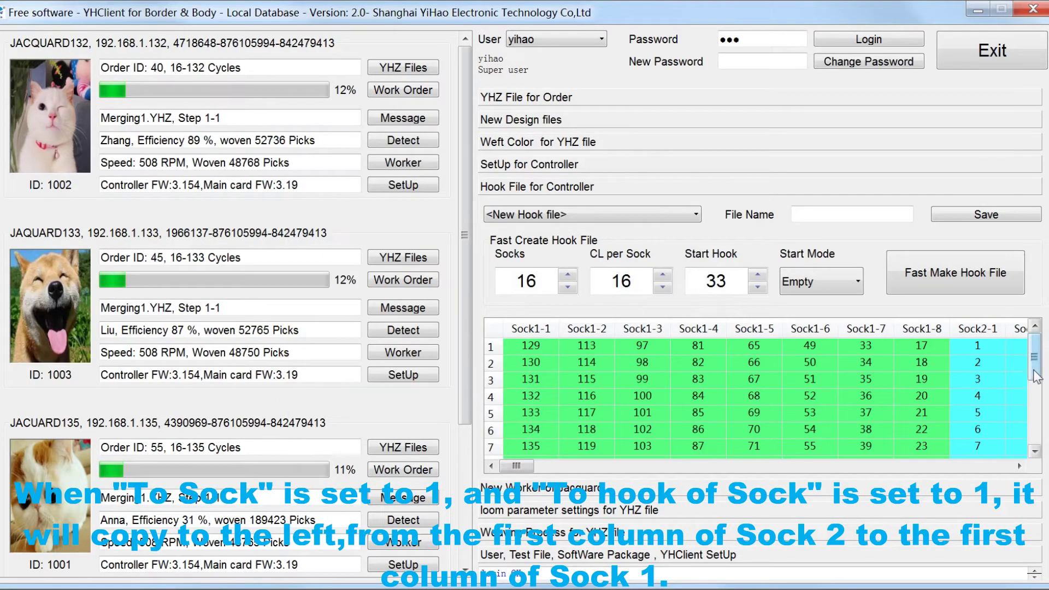
{"action": "left_click_drag", "start_coordinate": [1036, 377], "coordinate": [1038, 454]}
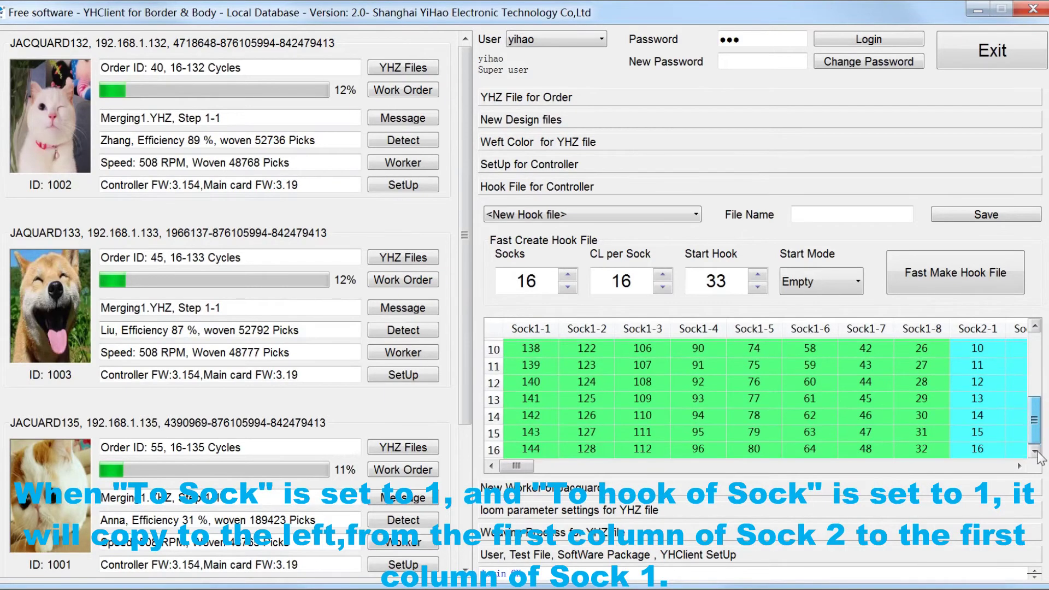
{"action": "mouse_move", "coordinate": [513, 467]}
{"action": "left_mouse_down"}
{"action": "mouse_move", "coordinate": [781, 469]}
{"action": "mouse_move", "coordinate": [423, 471]}
{"action": "left_mouse_up"}
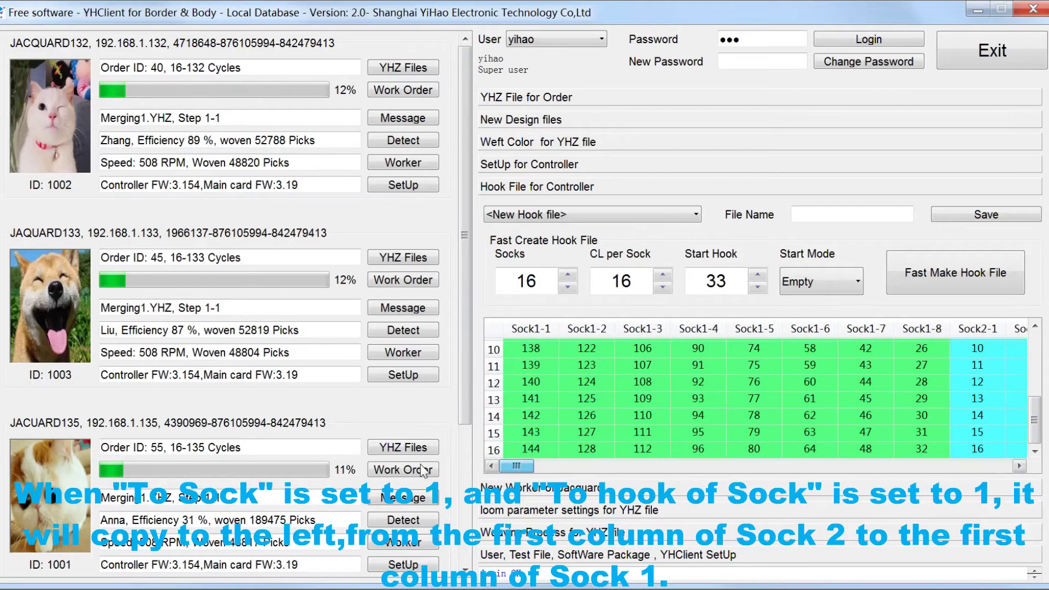
- Reset the grid to zeros and renumber Sock2-1's hooks 1 to 16
{"action": "left_click", "coordinate": [947, 267]}
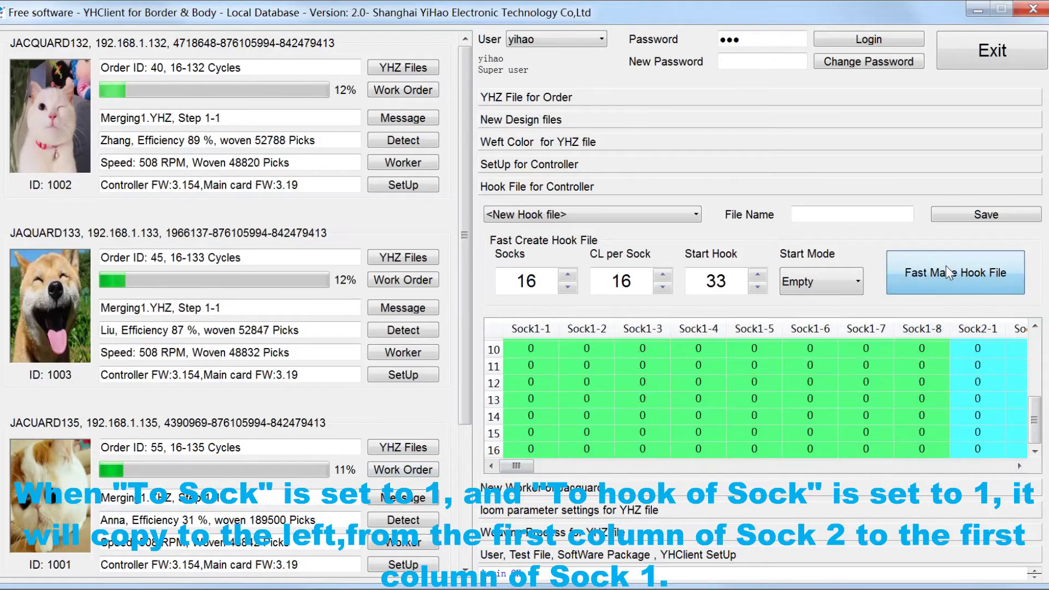
{"action": "double_click", "coordinate": [988, 330]}
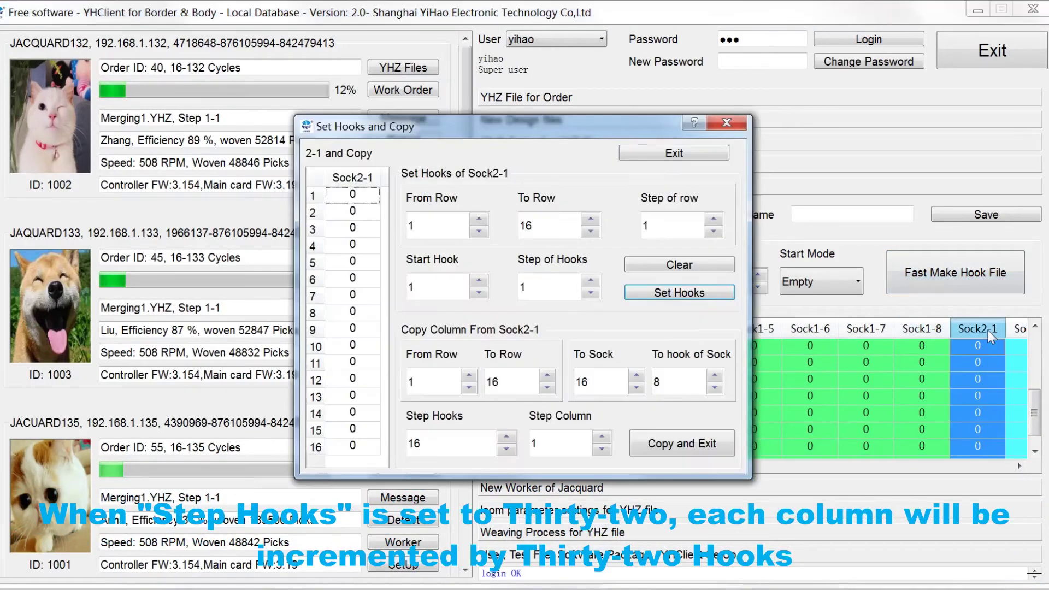
{"action": "left_click", "coordinate": [677, 292]}
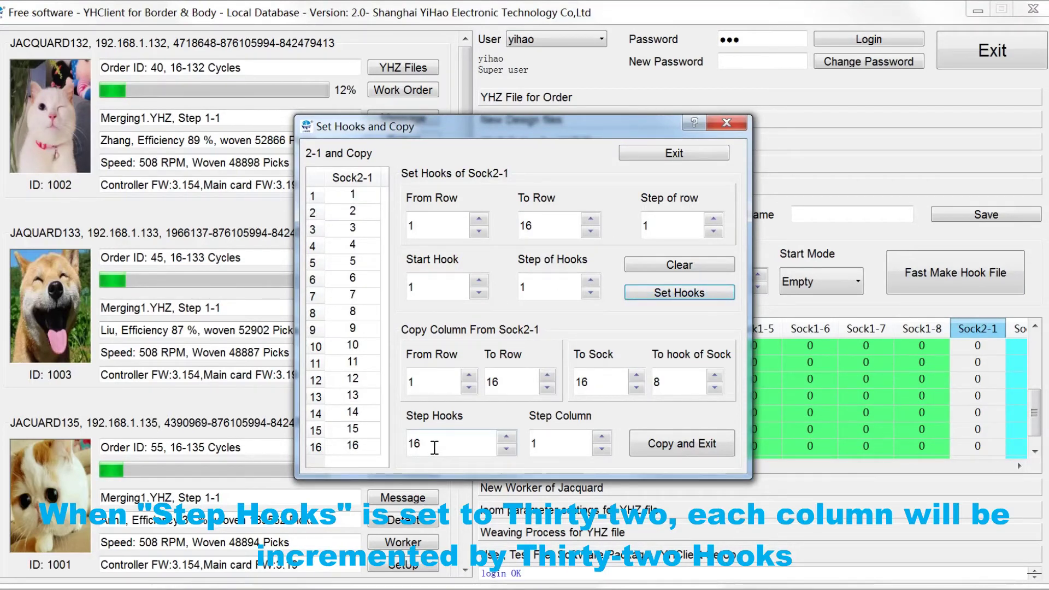
- Copy Sock2-1 across all socks with Step Hooks 32, then scroll right to check the values
{"action": "left_click_drag", "start_coordinate": [435, 448], "coordinate": [401, 449]}
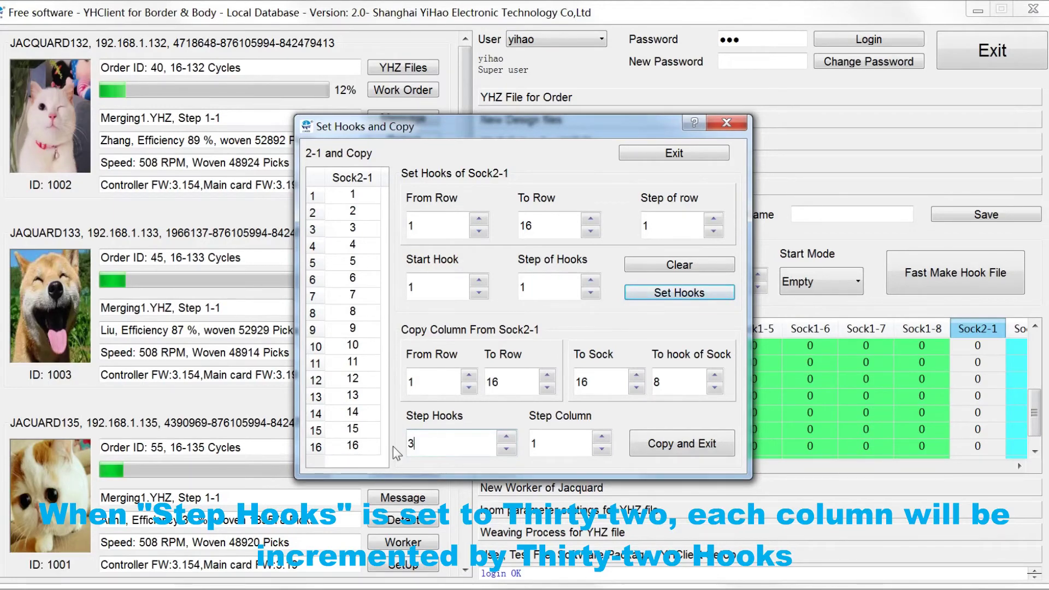
{"action": "type", "text": "32"}
{"action": "left_click", "coordinate": [667, 451]}
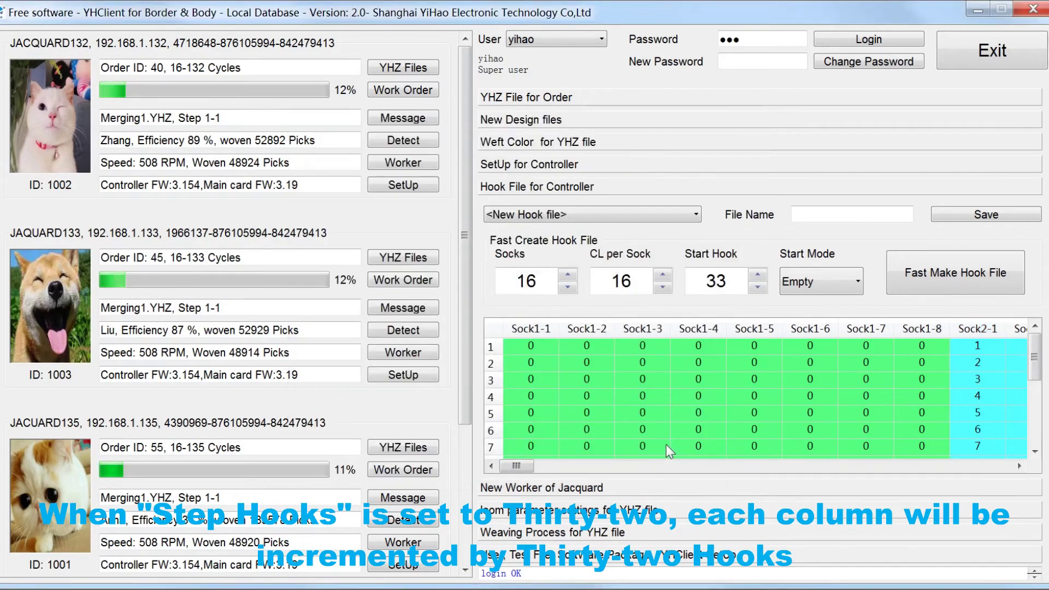
{"action": "left_click", "coordinate": [1020, 466]}
{"action": "left_click", "coordinate": [1019, 466]}
{"action": "left_click", "coordinate": [1019, 466]}
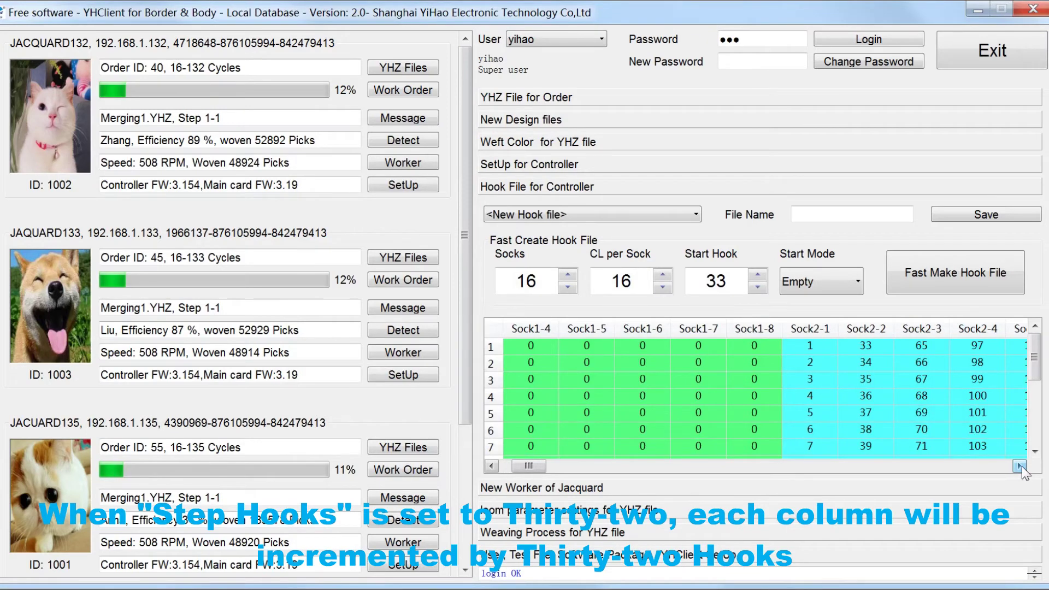
{"action": "left_click", "coordinate": [1020, 466]}
{"action": "left_click", "coordinate": [1019, 466]}
{"action": "left_click", "coordinate": [1020, 466]}
{"action": "left_click", "coordinate": [1020, 466]}
{"action": "left_click", "coordinate": [1020, 466]}
{"action": "left_click", "coordinate": [1020, 466]}
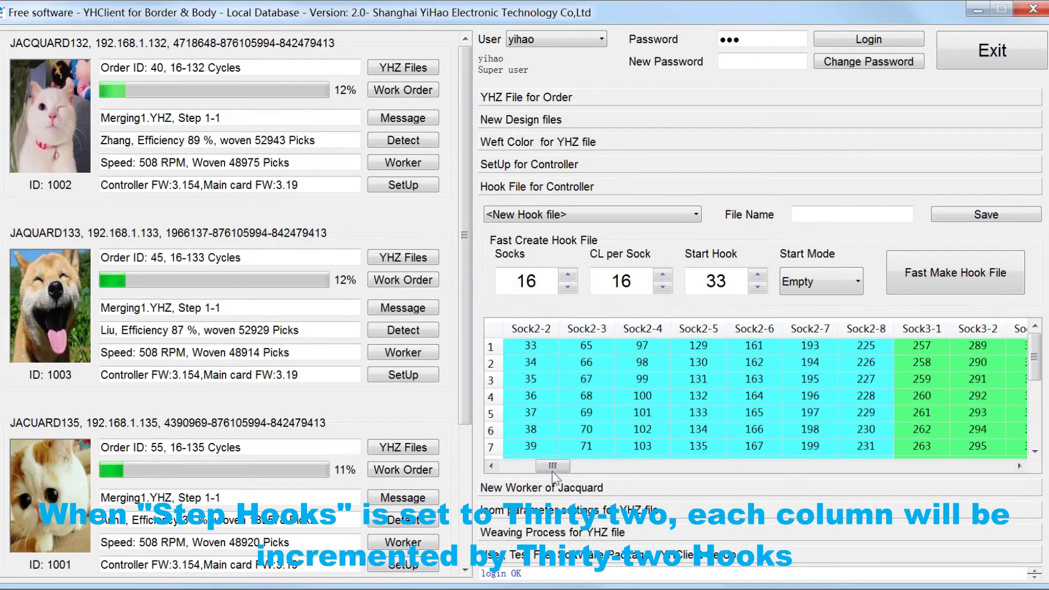
{"action": "left_click_drag", "start_coordinate": [556, 467], "coordinate": [1008, 471]}
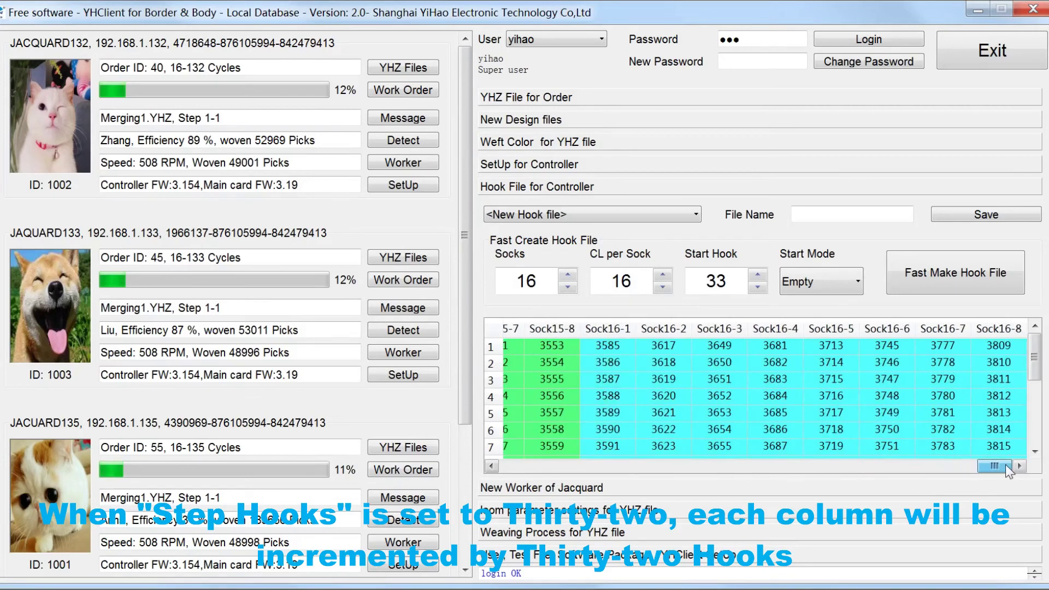
- Reset the grid again and number Sock2-1's hooks 1 to 16
{"action": "left_click", "coordinate": [936, 268]}
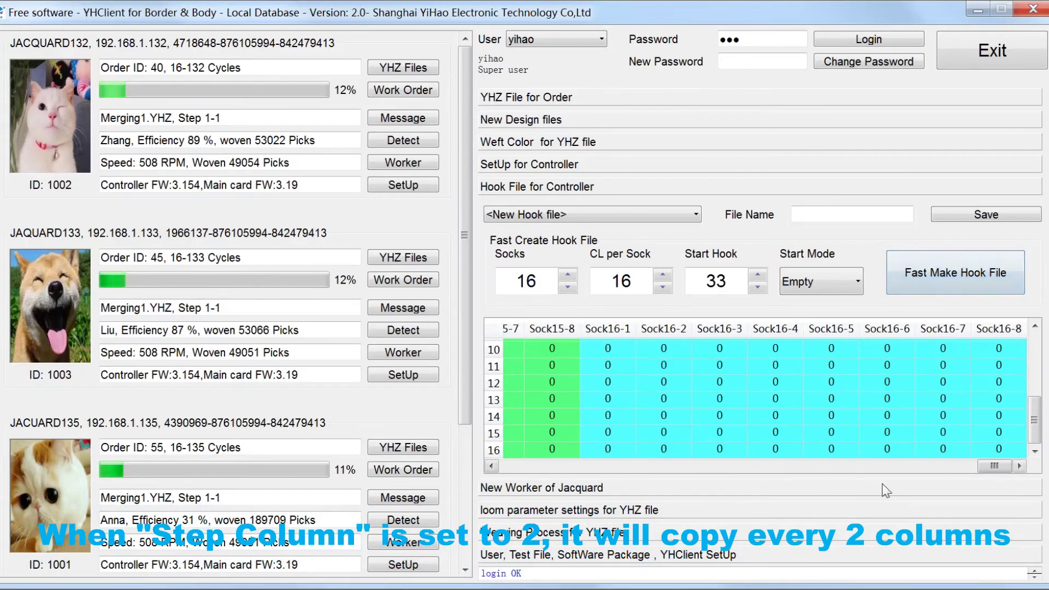
{"action": "left_click_drag", "start_coordinate": [976, 467], "coordinate": [503, 464]}
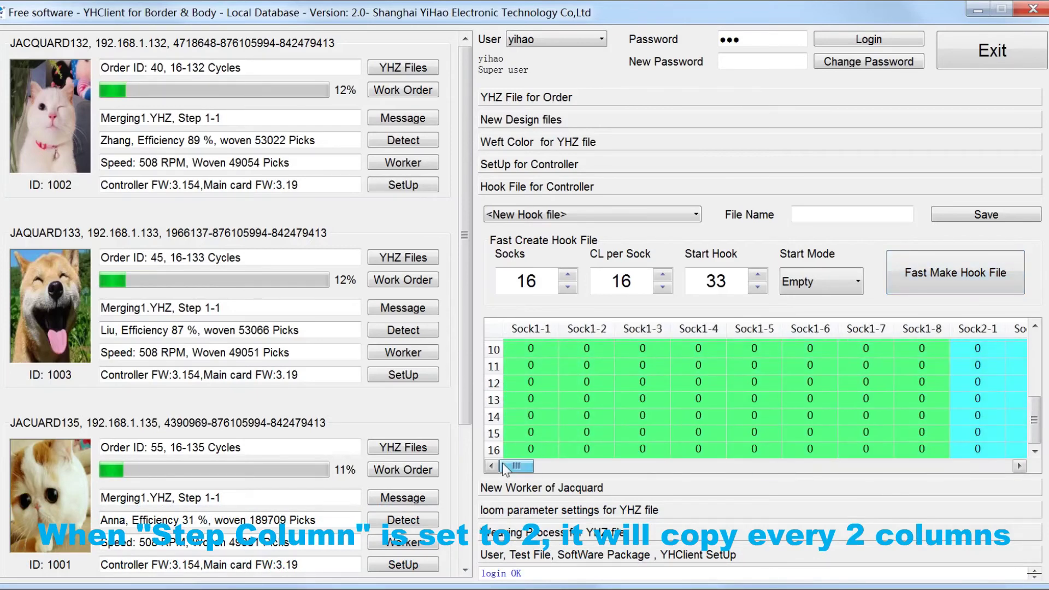
{"action": "double_click", "coordinate": [965, 336]}
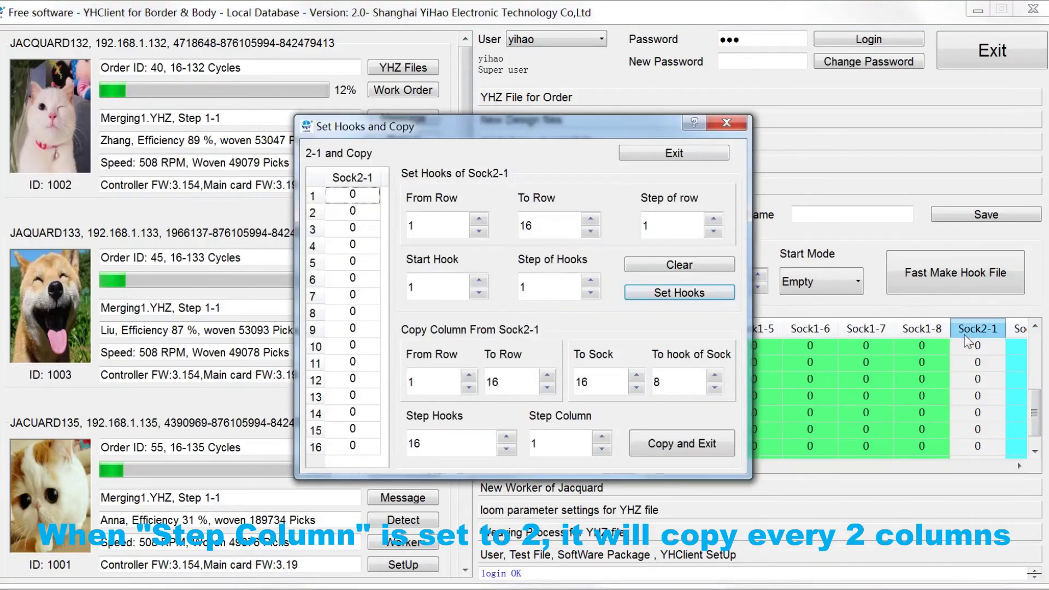
{"action": "left_click", "coordinate": [685, 303]}
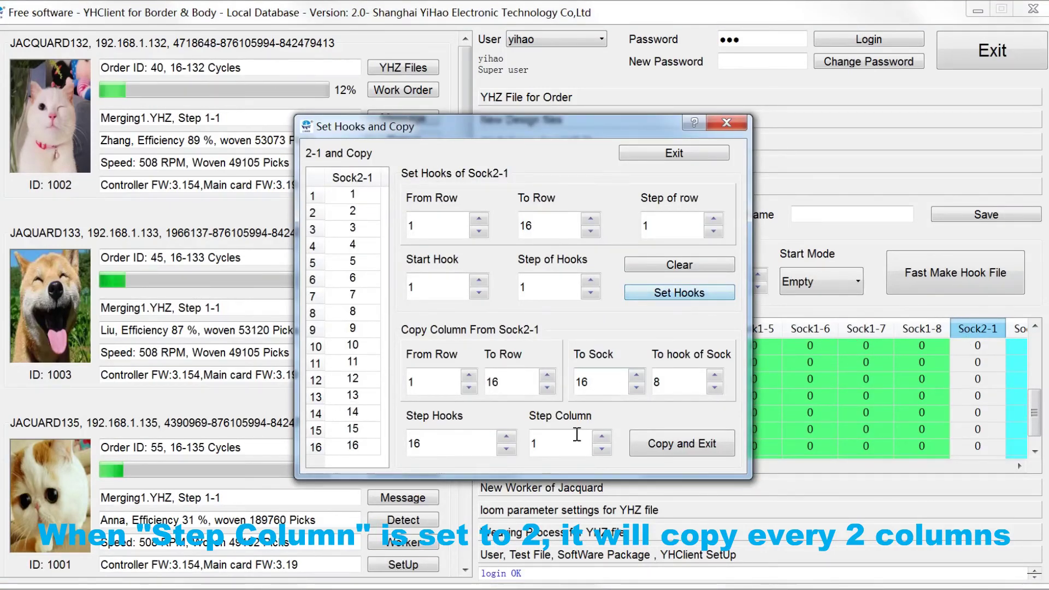
- Copy Sock2-1 to every second column with Step Column 2, then verify Sock16-7 ends at 960
{"action": "left_click_drag", "start_coordinate": [539, 442], "coordinate": [515, 445]}
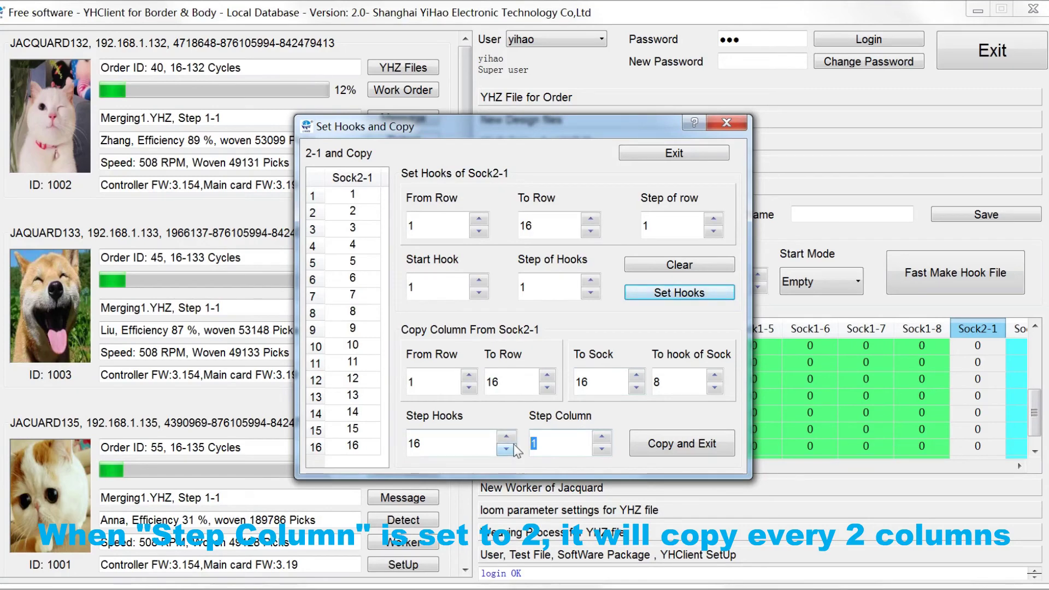
{"action": "type", "text": "2"}
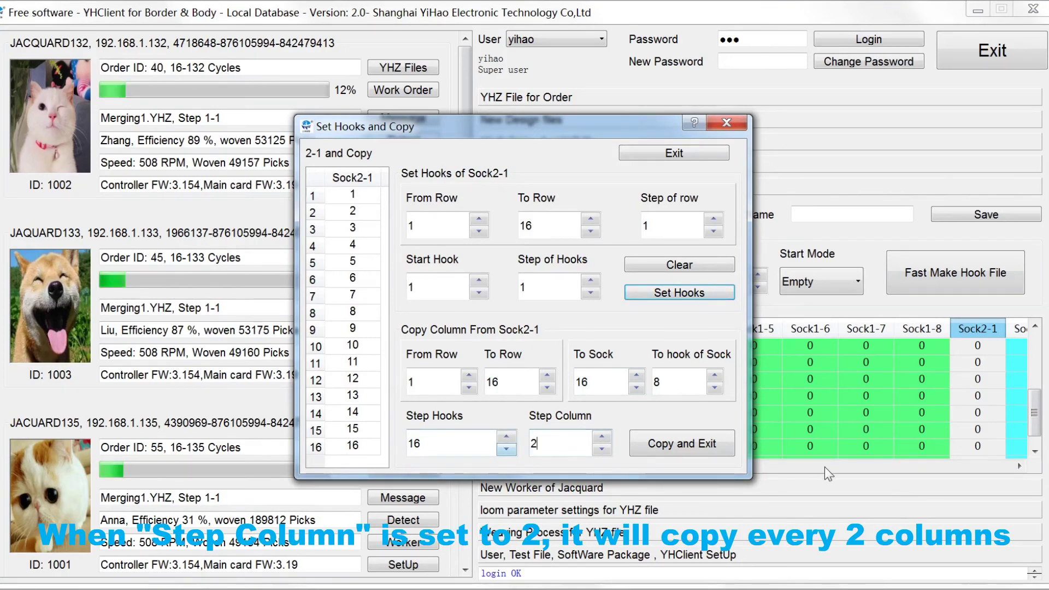
{"action": "left_click", "coordinate": [717, 443]}
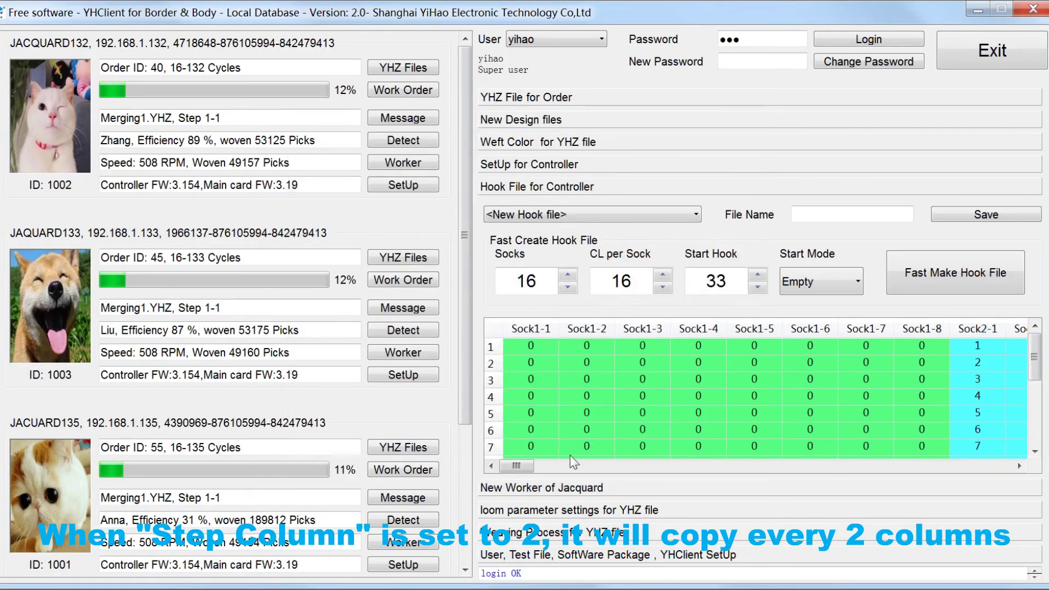
{"action": "mouse_move", "coordinate": [524, 468]}
{"action": "left_mouse_down"}
{"action": "mouse_move", "coordinate": [753, 469]}
{"action": "mouse_move", "coordinate": [979, 442]}
{"action": "mouse_move", "coordinate": [1021, 449]}
{"action": "left_mouse_up"}
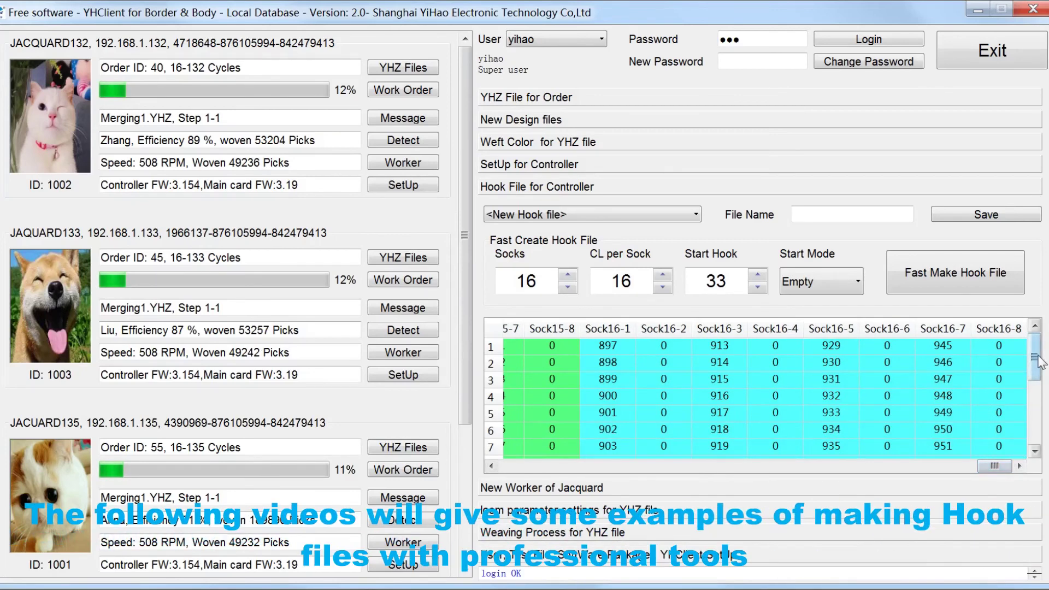
{"action": "left_click_drag", "start_coordinate": [1034, 356], "coordinate": [1048, 444]}
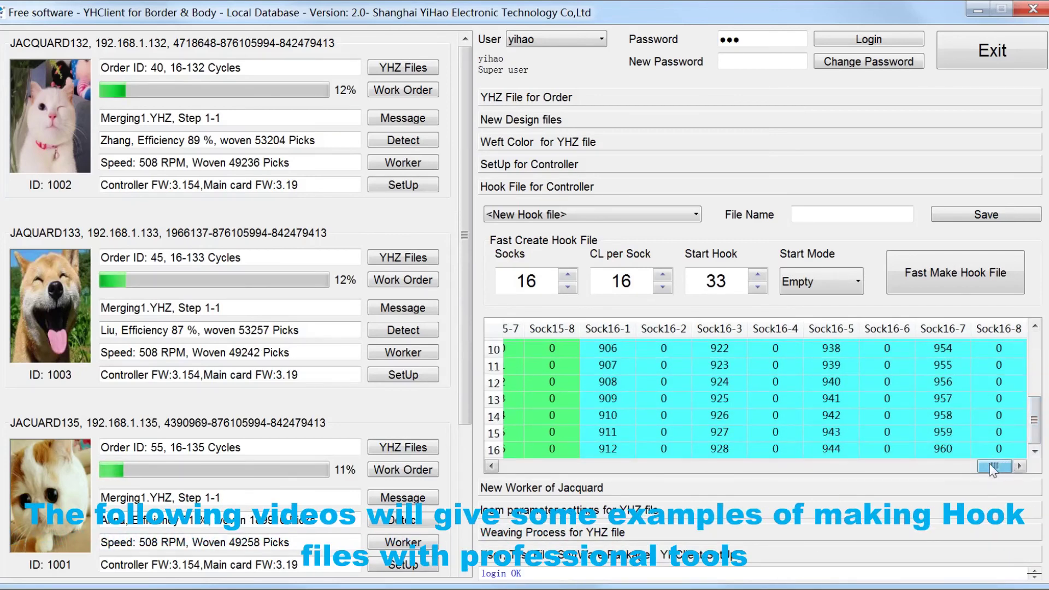
{"action": "left_click_drag", "start_coordinate": [994, 466], "coordinate": [533, 481]}
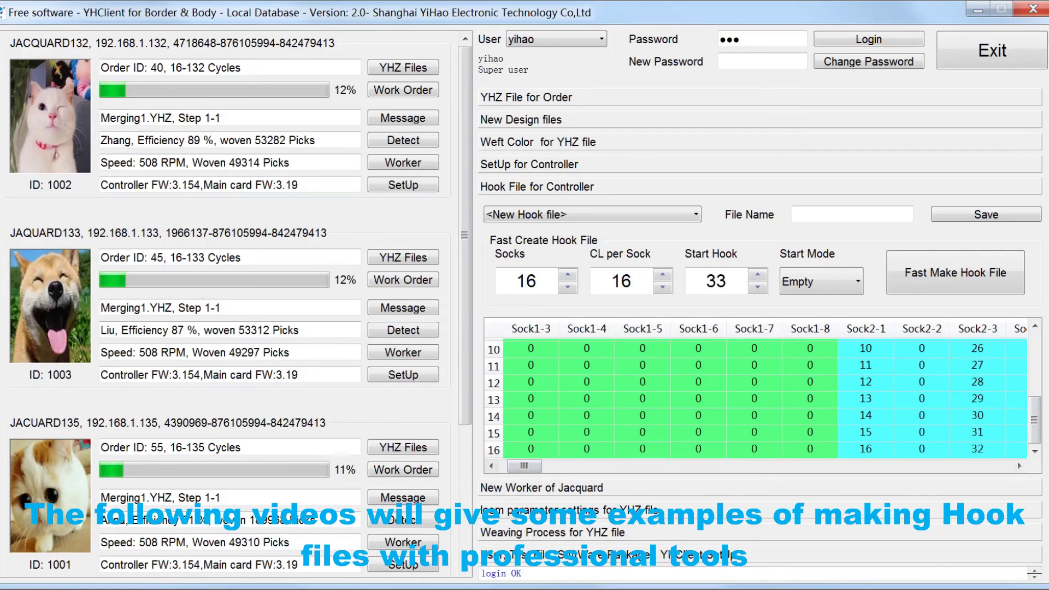